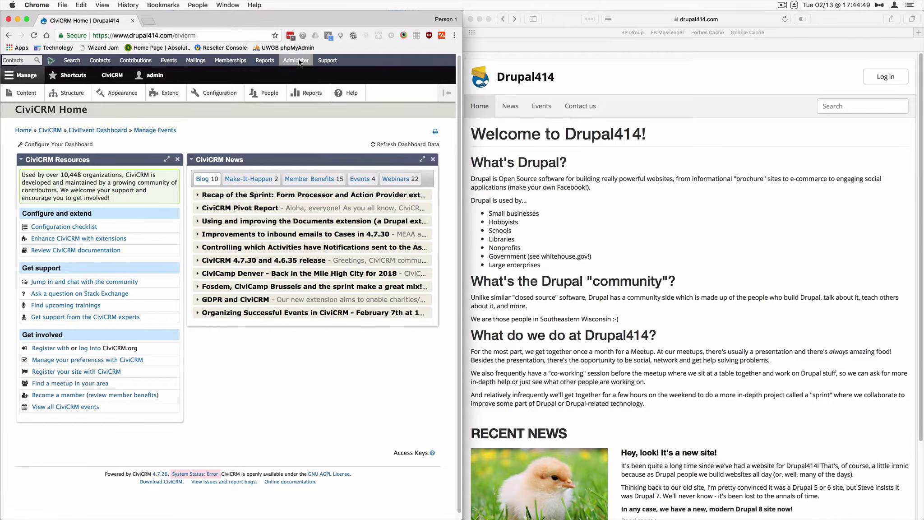
- Delete the Corporate Sponsor Lead profile from the CiviCRM Profiles list
{"action": "left_click", "coordinate": [296, 60]}
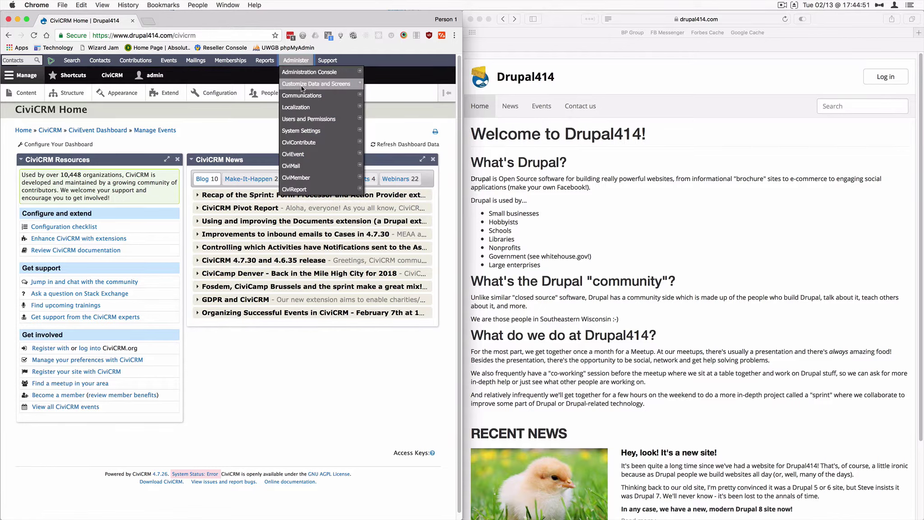
{"action": "mouse_move", "coordinate": [296, 88]}
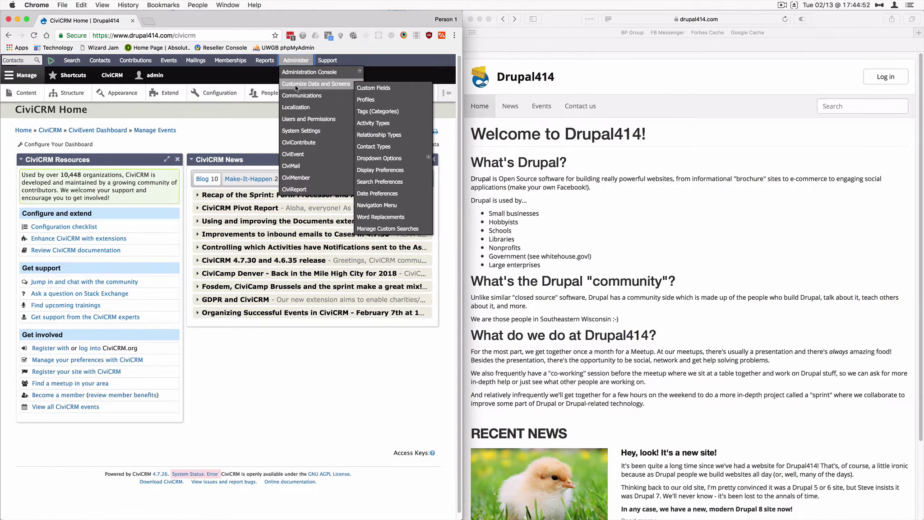
{"action": "left_click", "coordinate": [379, 100]}
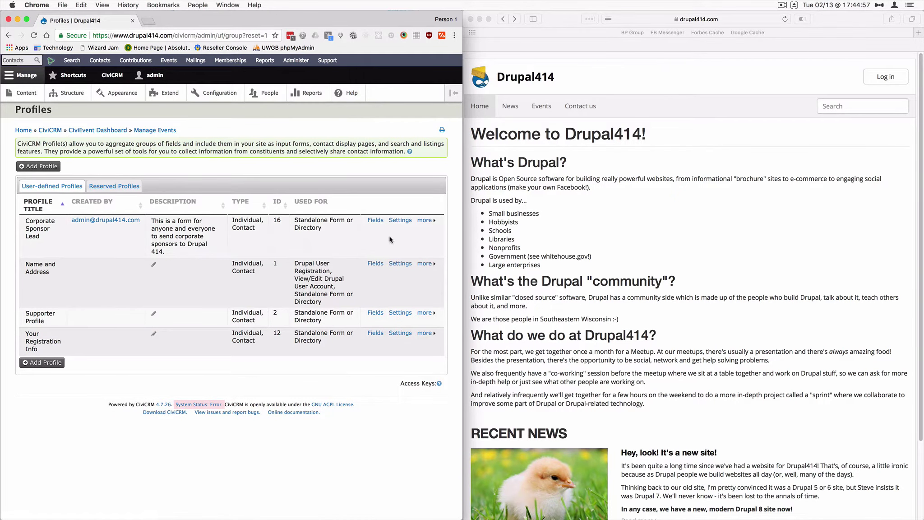
{"action": "left_click", "coordinate": [424, 220]}
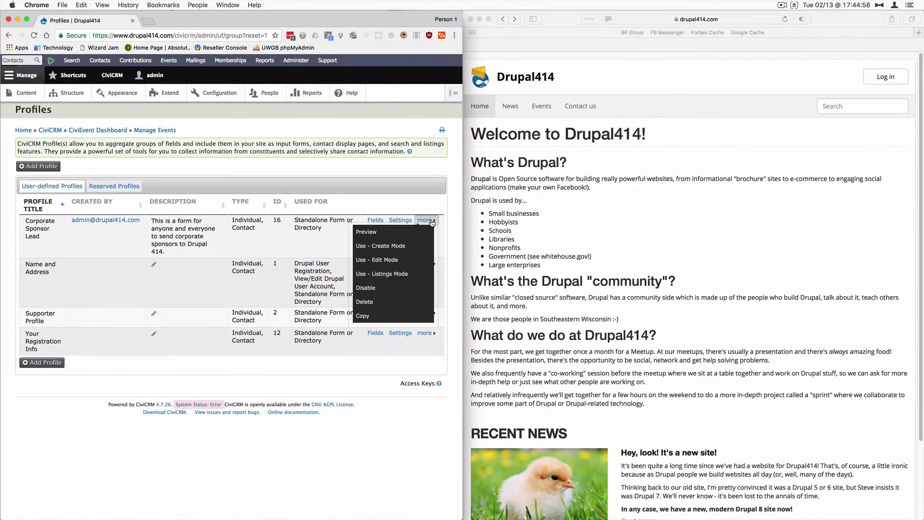
{"action": "left_click", "coordinate": [392, 303]}
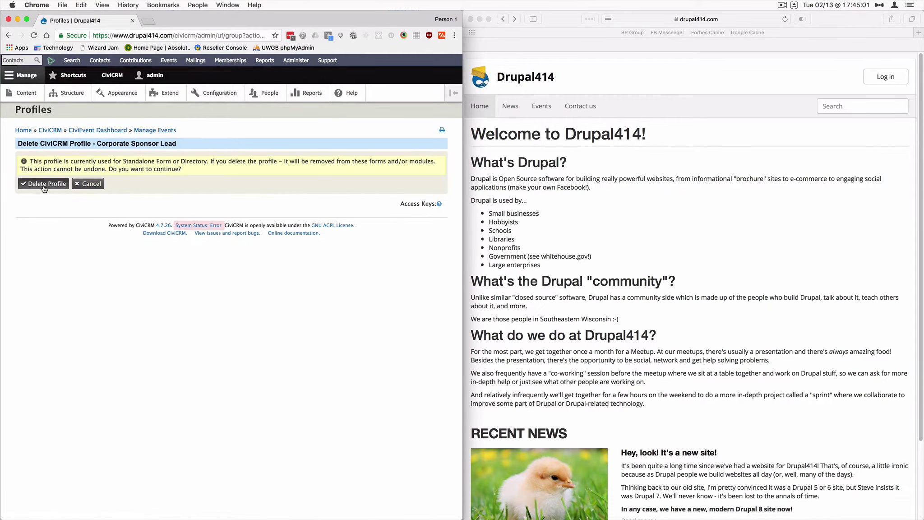
{"action": "left_click", "coordinate": [44, 184]}
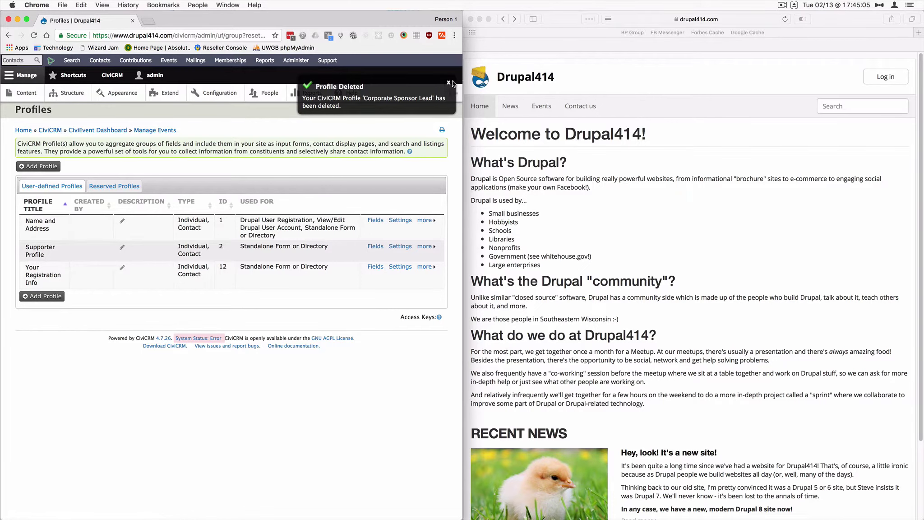
{"action": "left_click", "coordinate": [449, 82]}
{"action": "left_click", "coordinate": [42, 297]}
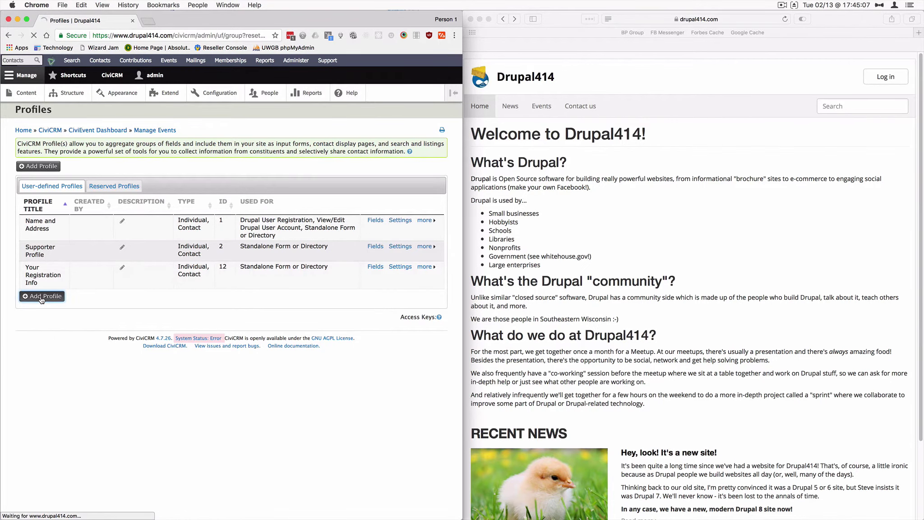
- Name the new profile 'Corporate Sponsor Lead'
{"action": "left_click", "coordinate": [118, 164]}
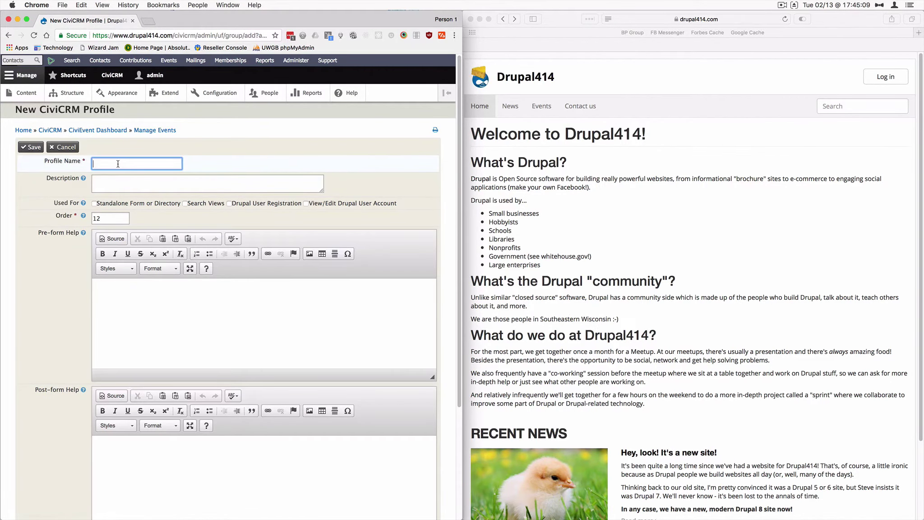
{"action": "type", "text": "Corporaet"}
{"action": "key", "text": "Down"}
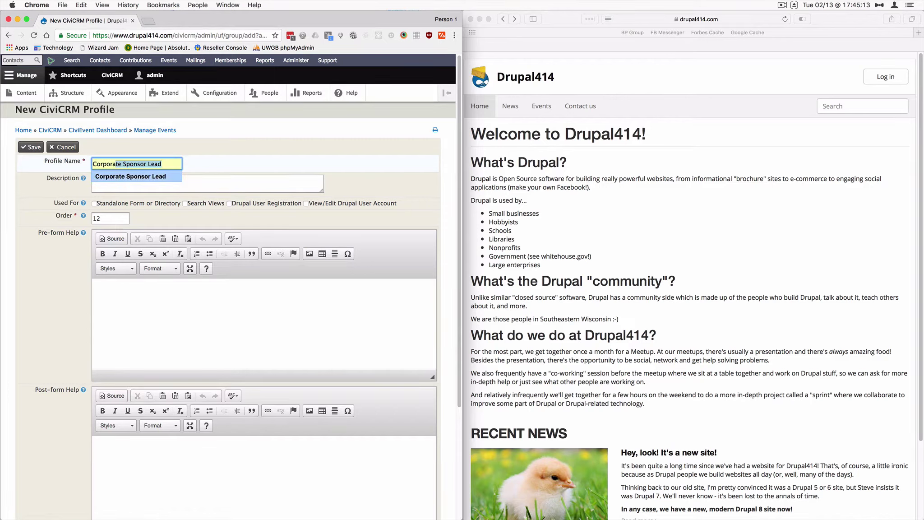
{"action": "key", "text": "Return"}
- Enter the profile description and paste the same sentence as pre-form help
{"action": "left_click", "coordinate": [147, 180]}
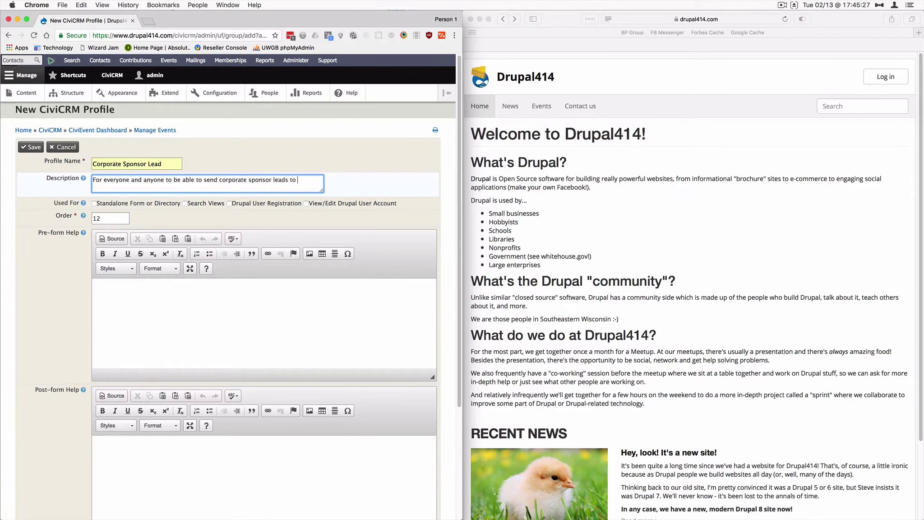
{"action": "type", "text": "14!"}
{"action": "left_click", "coordinate": [149, 298]}
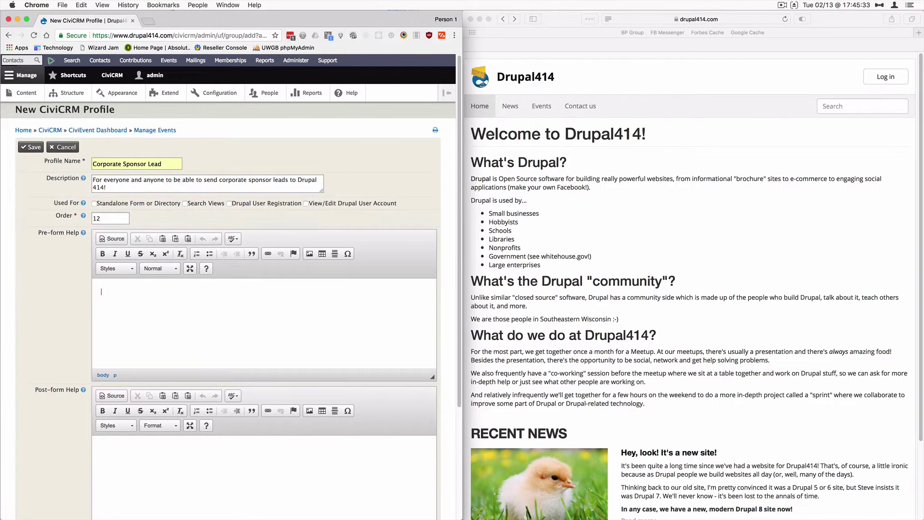
{"action": "type", "text": "For everyone and anyone to be able to send corporate sponsor leads to Drupal 414!"}
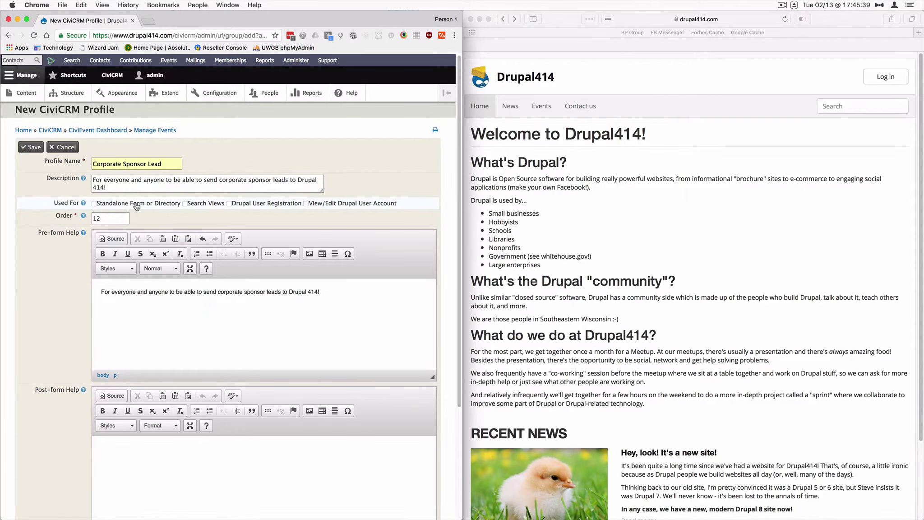
- Make the profile a standalone form and add new contacts to no group
{"action": "left_click", "coordinate": [95, 203]}
{"action": "scroll", "coordinate": [190, 302], "scroll_direction": "down", "scroll_amount": 4}
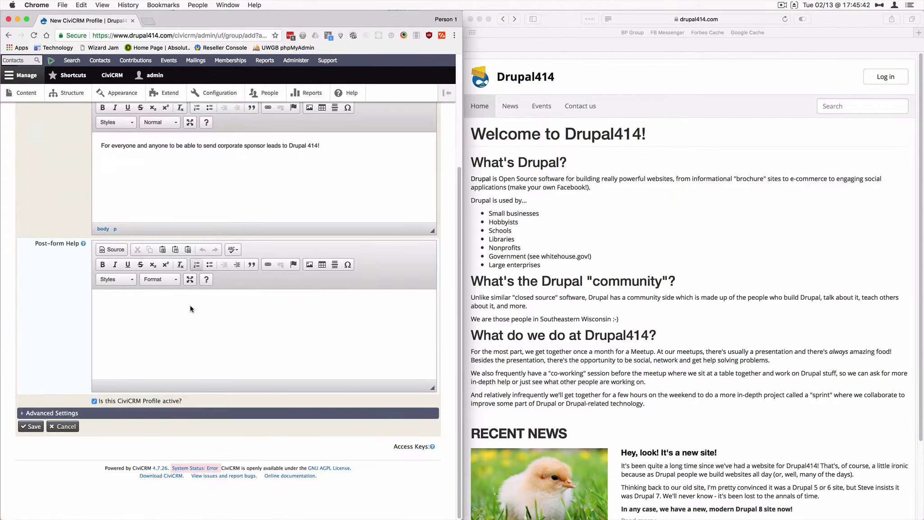
{"action": "left_click", "coordinate": [53, 410]}
{"action": "scroll", "coordinate": [90, 379], "scroll_direction": "down", "scroll_amount": 2}
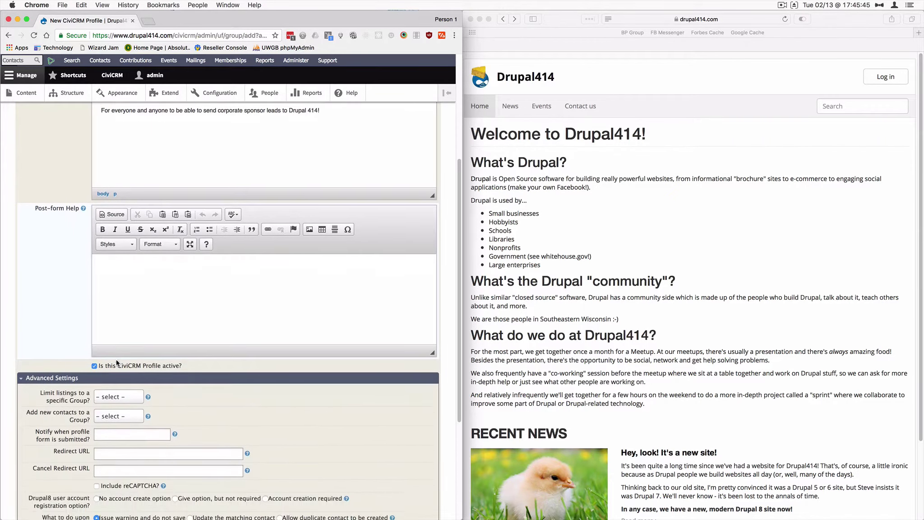
{"action": "scroll", "coordinate": [117, 362], "scroll_direction": "down", "scroll_amount": 4}
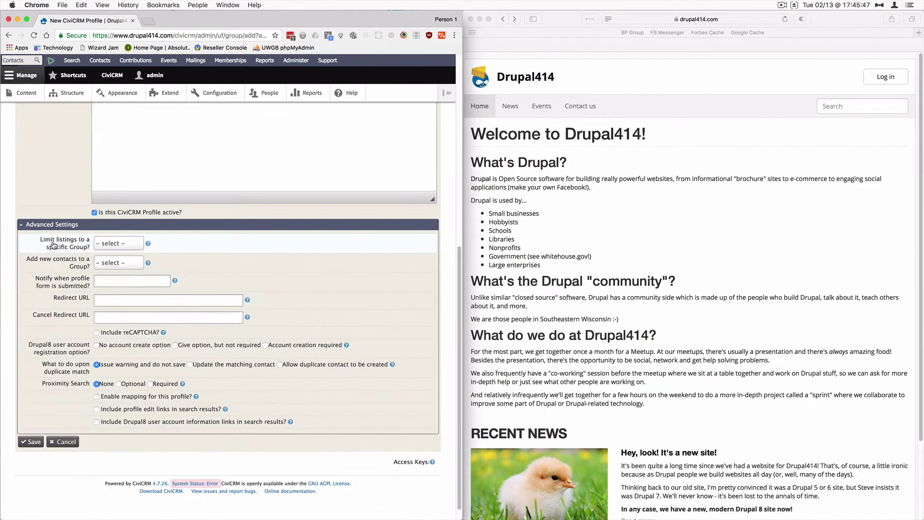
{"action": "left_click", "coordinate": [134, 266]}
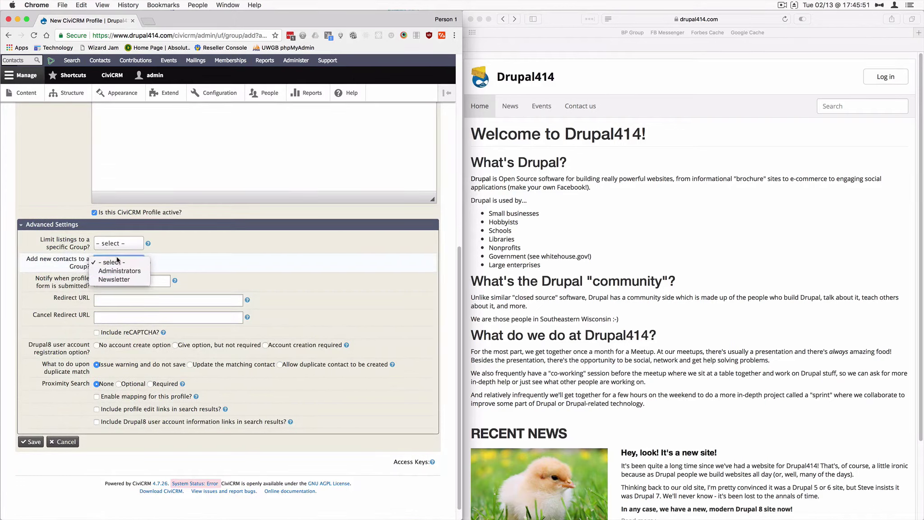
{"action": "left_click", "coordinate": [116, 263]}
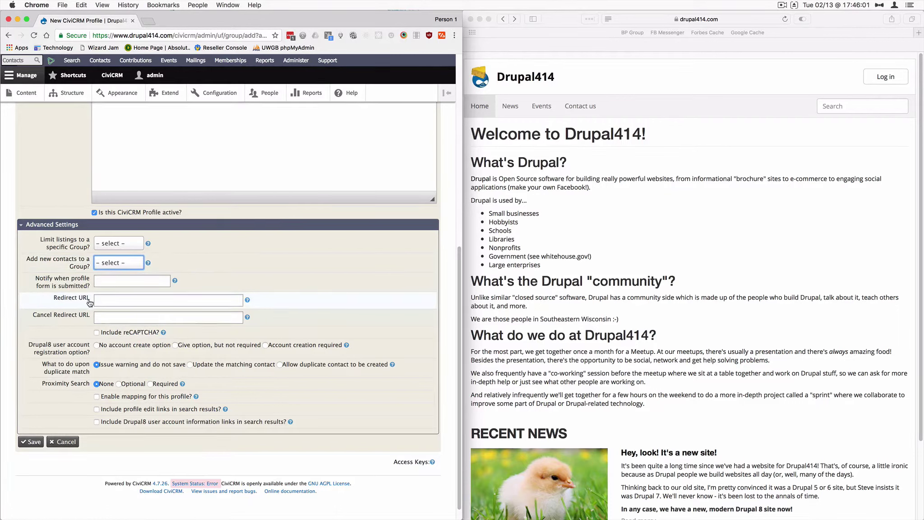
{"action": "left_click", "coordinate": [170, 296]}
{"action": "left_click", "coordinate": [168, 298]}
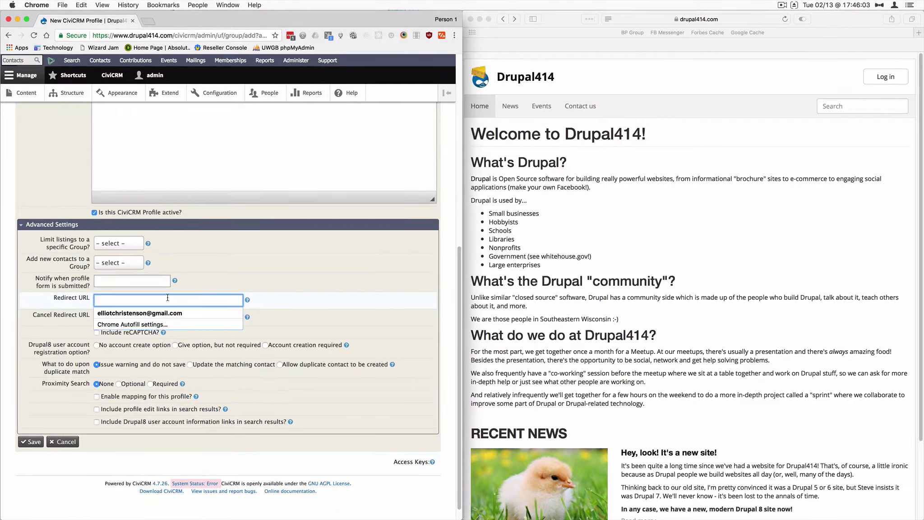
{"action": "type", "text": "htt"}
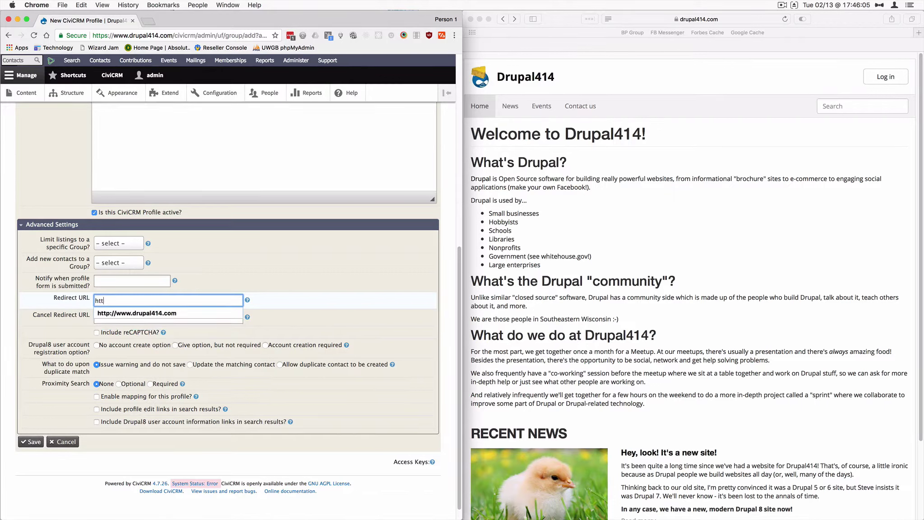
{"action": "type", "text": "p"}
{"action": "left_click", "coordinate": [266, 305]}
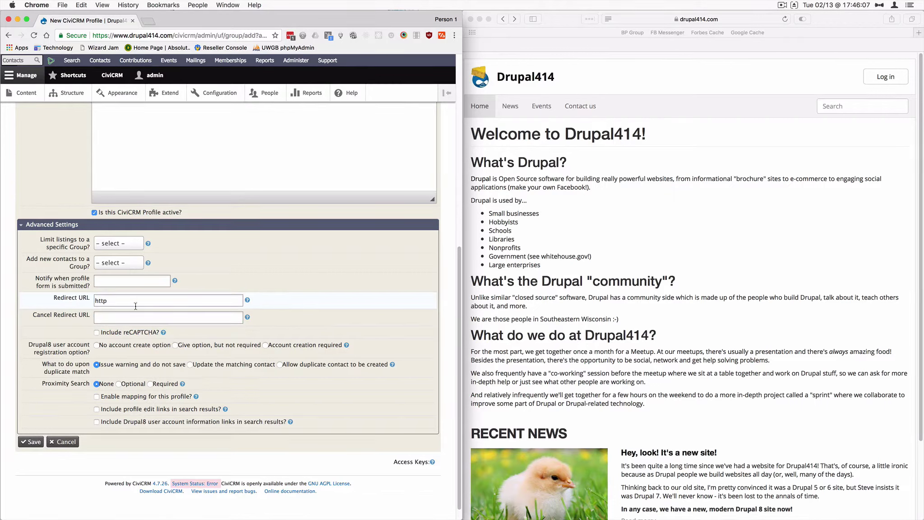
{"action": "left_click", "coordinate": [134, 302]}
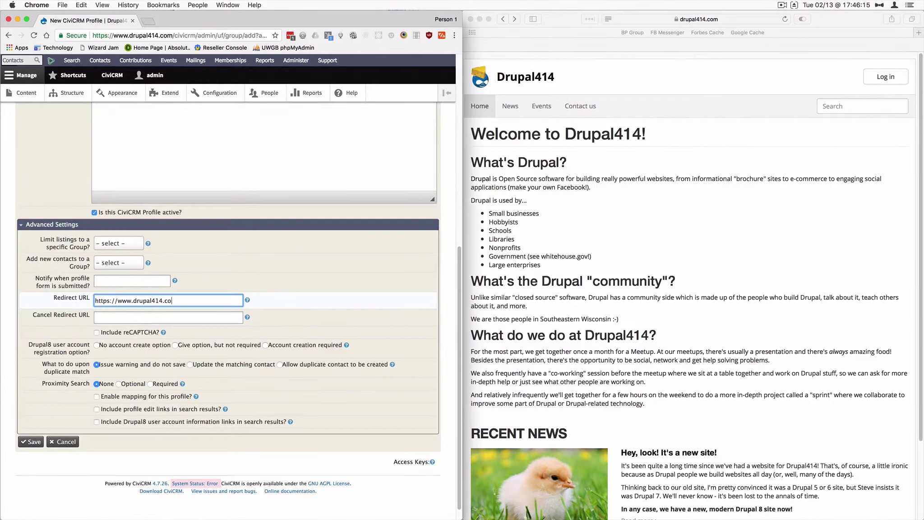
- Allow duplicate contacts to be created and save the profile
{"action": "left_click", "coordinate": [290, 225]}
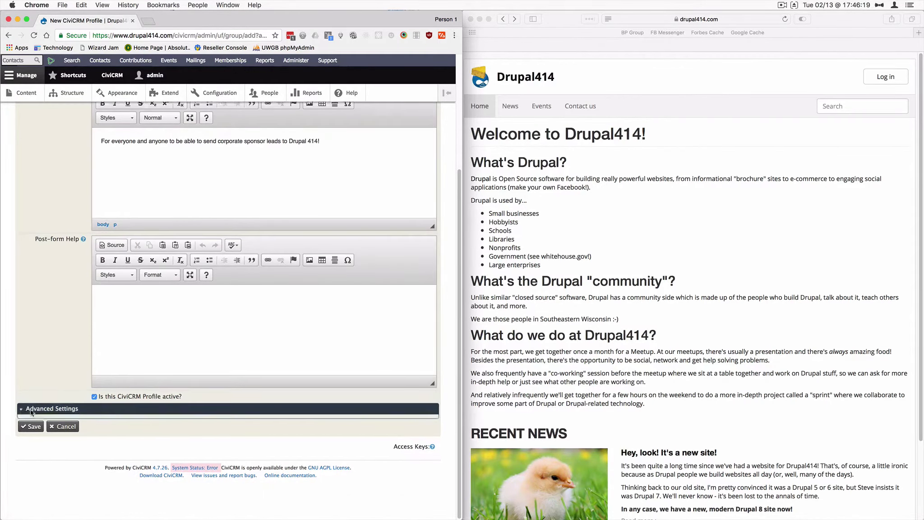
{"action": "left_click", "coordinate": [164, 411]}
{"action": "scroll", "coordinate": [164, 301], "scroll_direction": "down", "scroll_amount": 4}
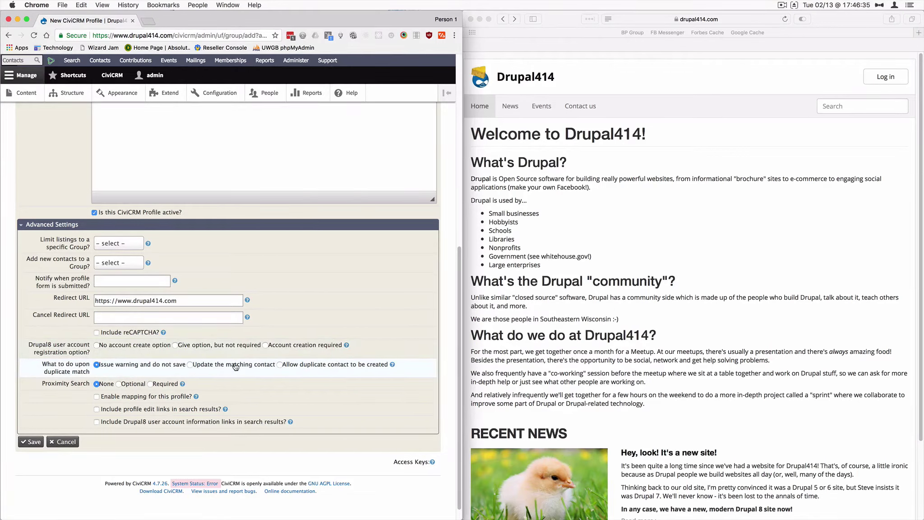
{"action": "left_click", "coordinate": [280, 363]}
{"action": "left_click", "coordinate": [31, 442]}
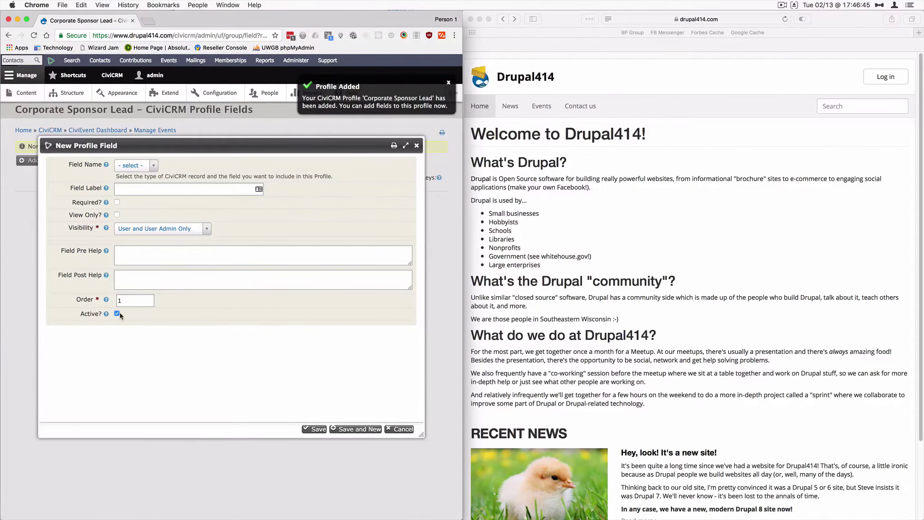
- Add Individual Current Employer as a required, public field labelled 'Company Name'
{"action": "left_click", "coordinate": [152, 166]}
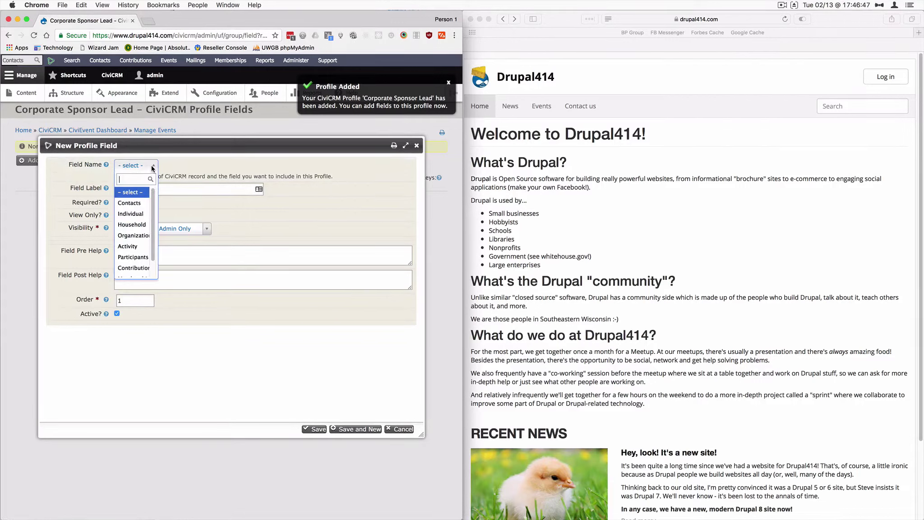
{"action": "left_click", "coordinate": [138, 213]}
{"action": "left_click", "coordinate": [214, 167]}
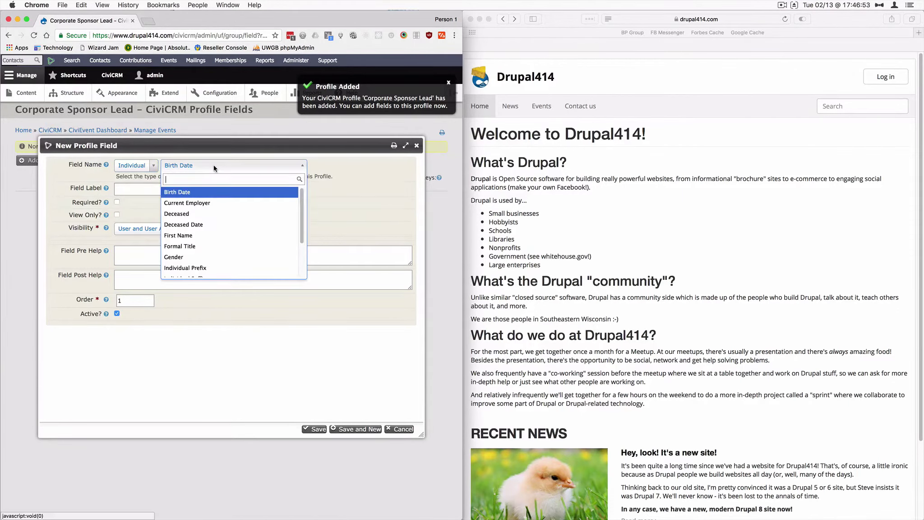
{"action": "left_click", "coordinate": [195, 205]}
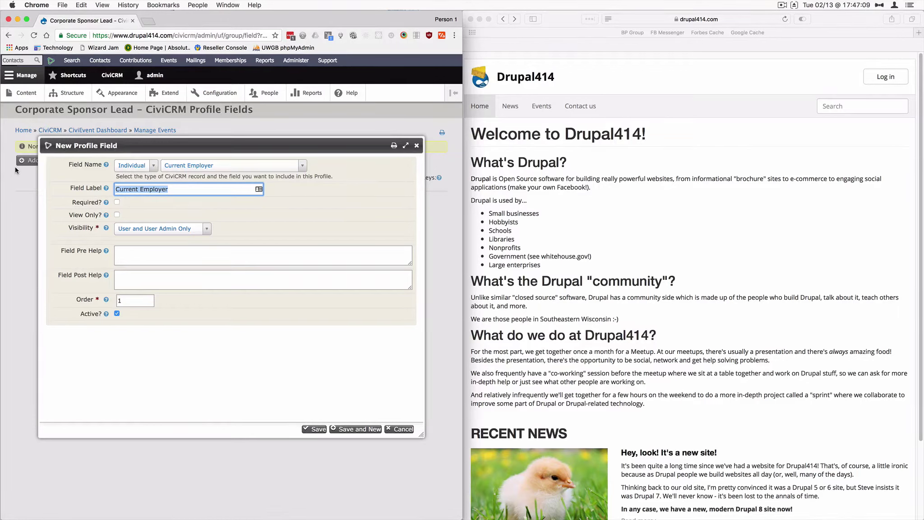
{"action": "type", "text": "Company Name"}
{"action": "left_click", "coordinate": [117, 202]}
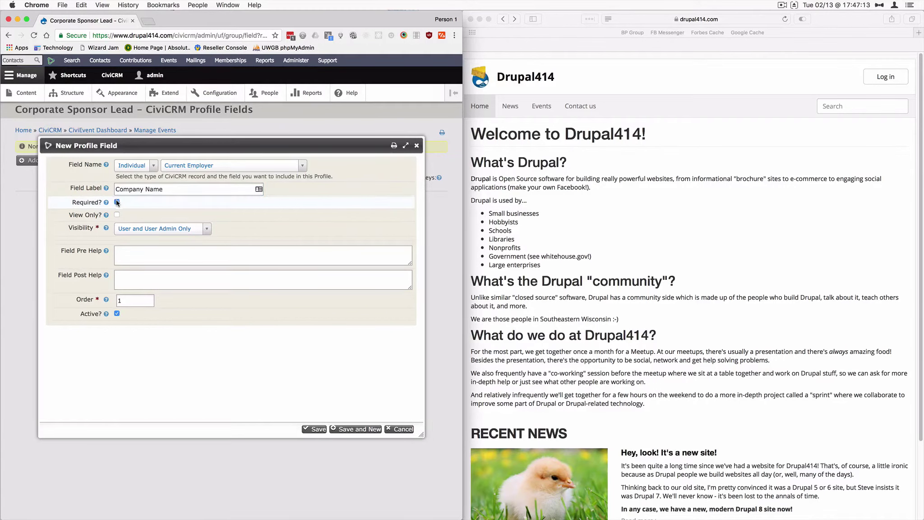
{"action": "left_click", "coordinate": [176, 230]}
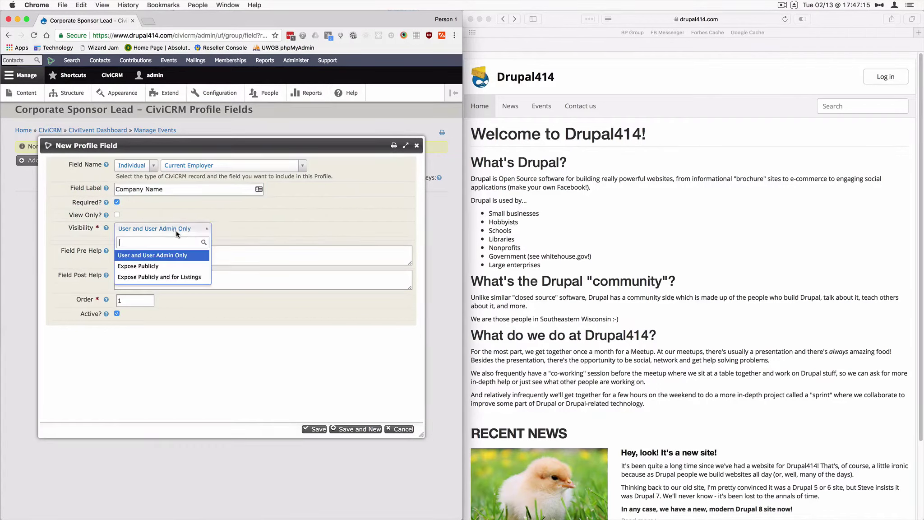
{"action": "left_click", "coordinate": [166, 268]}
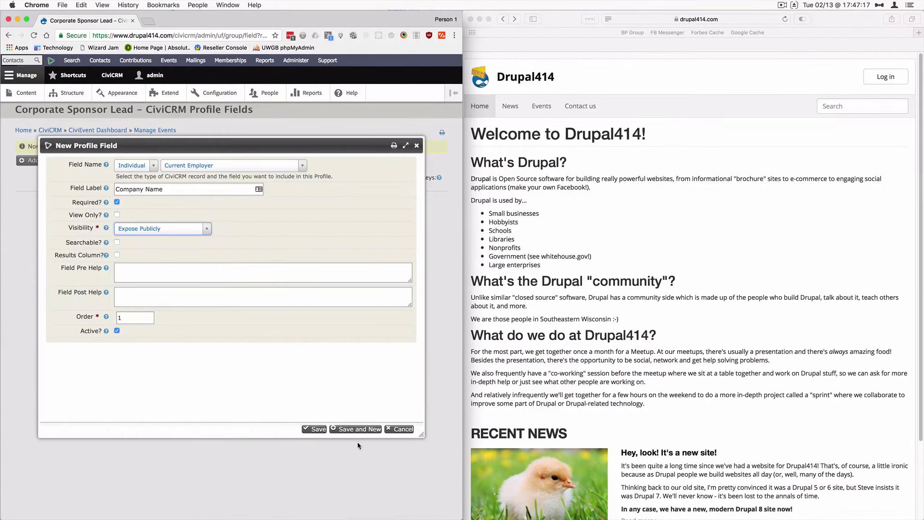
{"action": "left_click", "coordinate": [359, 429]}
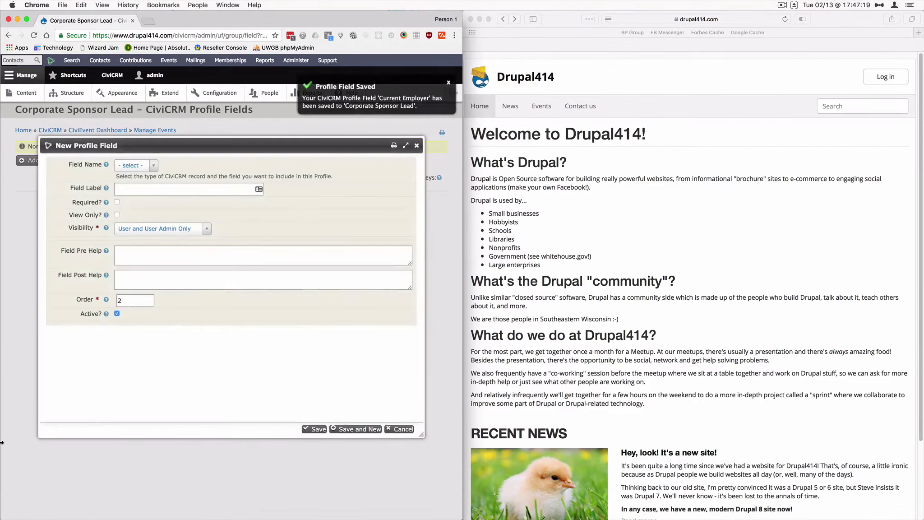
- Add a required, publicly exposed Individual First Name field
{"action": "left_click", "coordinate": [152, 165]}
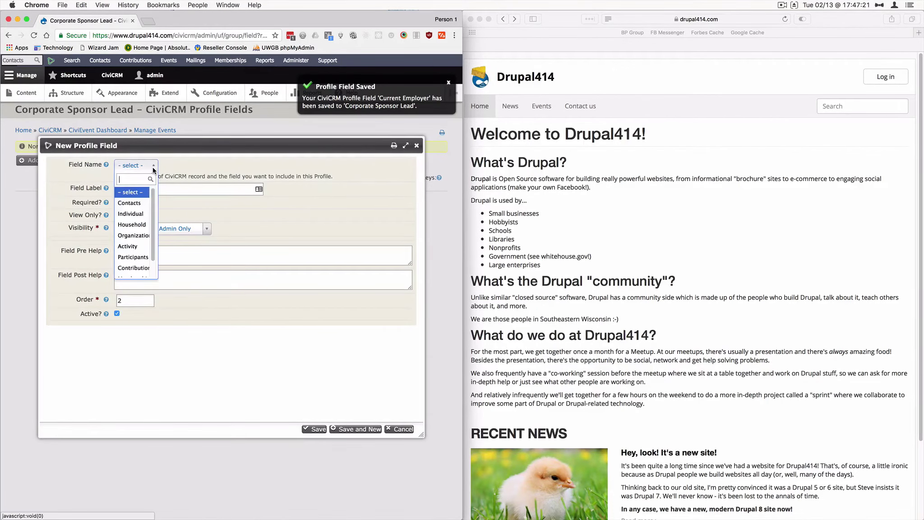
{"action": "left_click", "coordinate": [131, 214]}
{"action": "left_click", "coordinate": [199, 165]}
{"action": "left_click", "coordinate": [199, 225]}
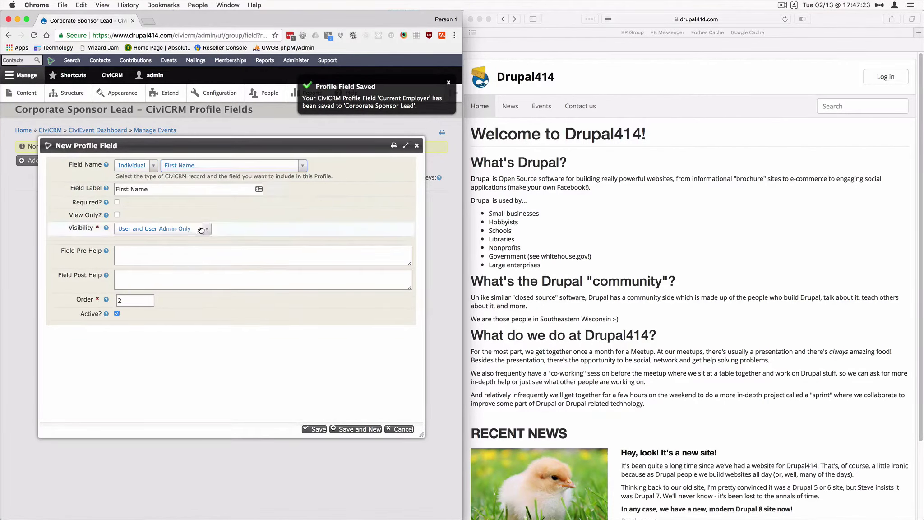
{"action": "left_click", "coordinate": [117, 202]}
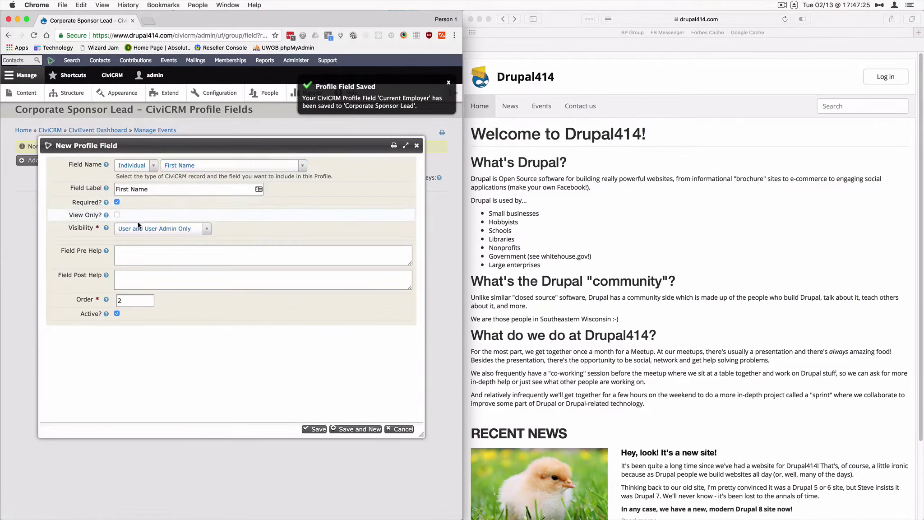
{"action": "left_click", "coordinate": [161, 228]}
{"action": "left_click", "coordinate": [140, 266]}
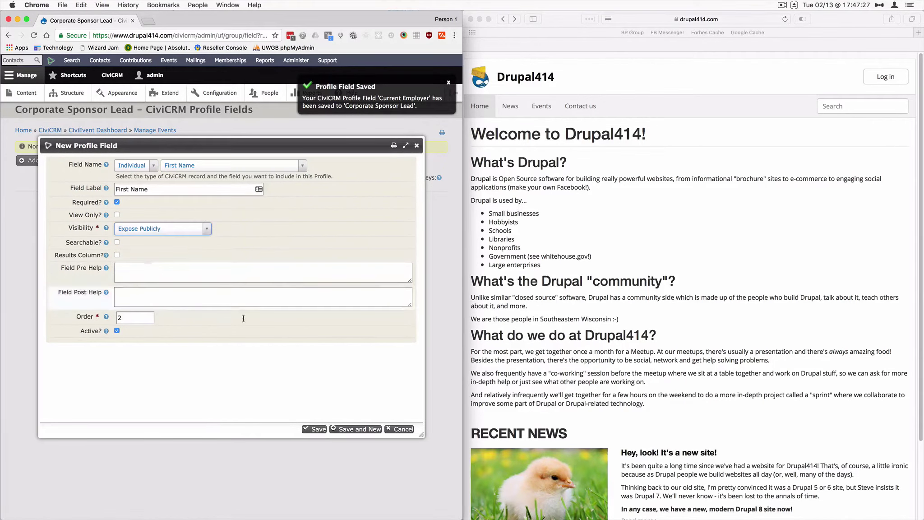
{"action": "left_click", "coordinate": [357, 429]}
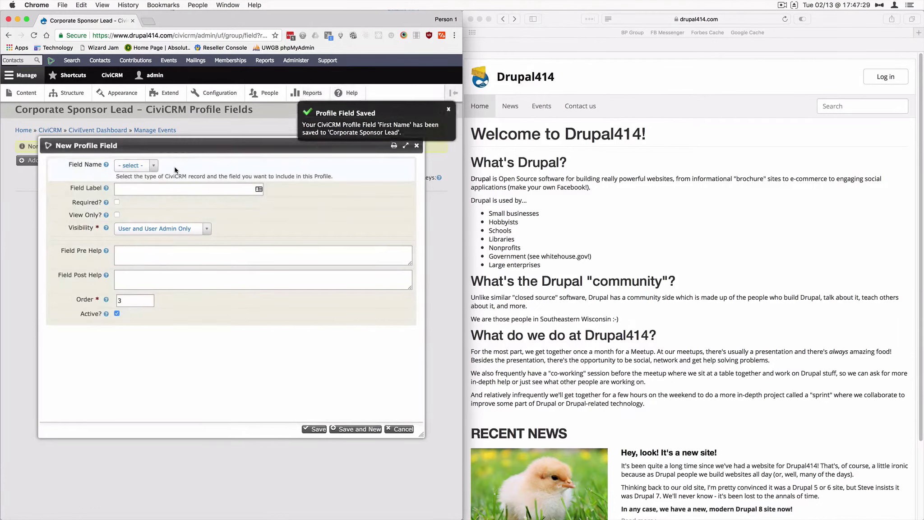
- Add a required, publicly exposed Individual Last Name field
{"action": "left_click", "coordinate": [135, 165]}
{"action": "left_click", "coordinate": [133, 218]}
{"action": "left_click", "coordinate": [194, 167]}
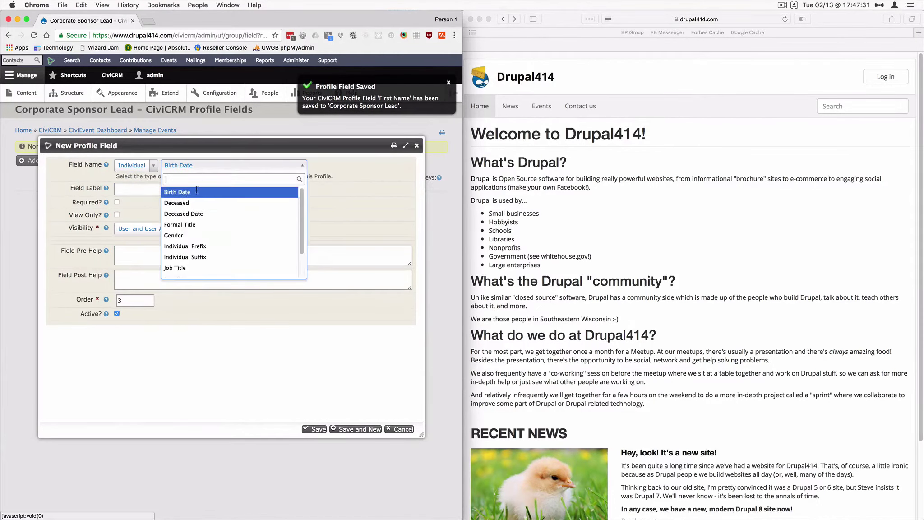
{"action": "scroll", "coordinate": [196, 239], "scroll_direction": "down", "scroll_amount": 2}
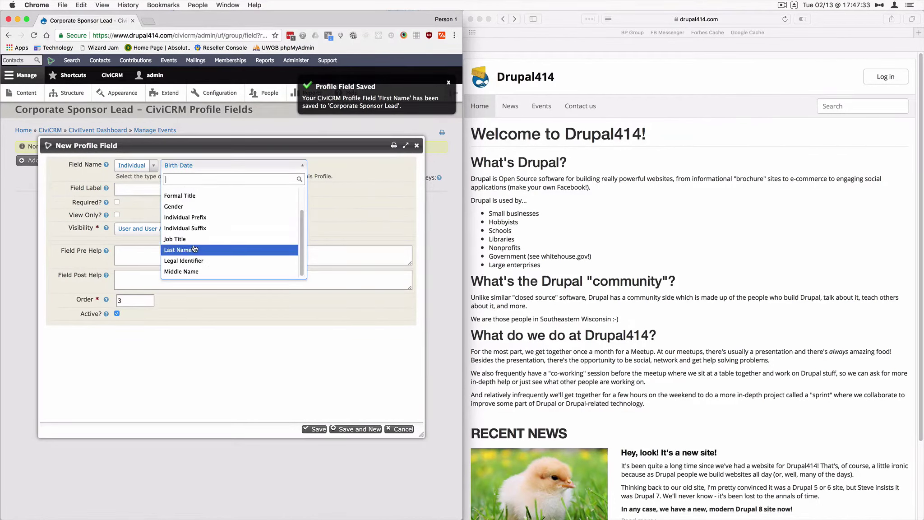
{"action": "left_click", "coordinate": [195, 249]}
{"action": "left_click", "coordinate": [118, 202]}
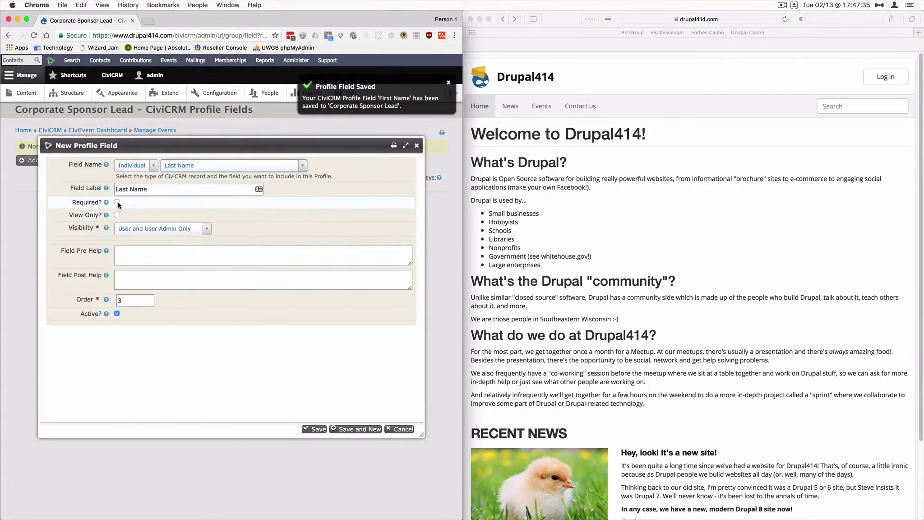
{"action": "left_click", "coordinate": [154, 229]}
{"action": "left_click", "coordinate": [135, 264]}
{"action": "left_click", "coordinate": [357, 428]}
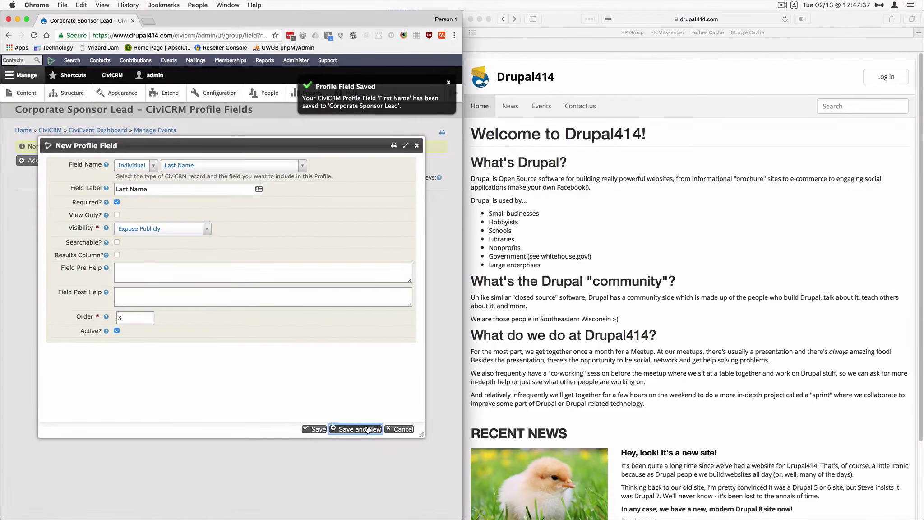
- Add a publicly exposed Individual Job Title field
{"action": "left_click", "coordinate": [131, 166]}
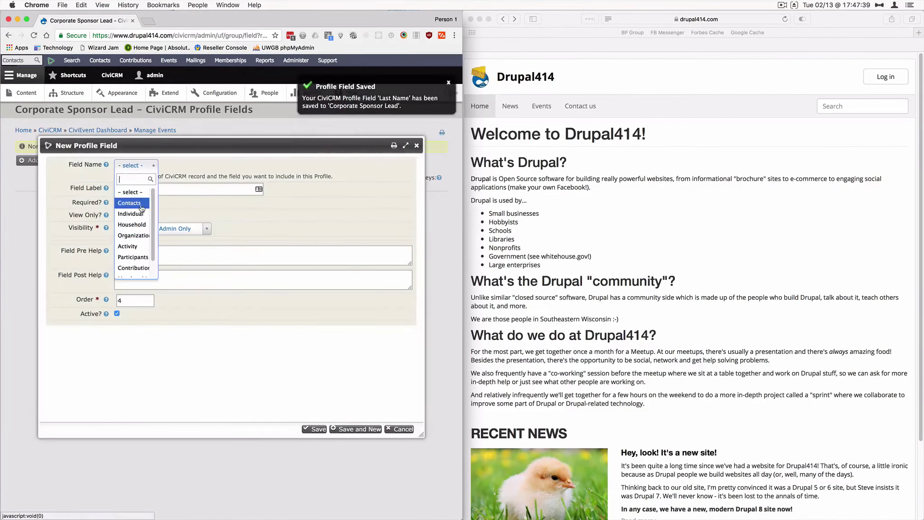
{"action": "left_click", "coordinate": [140, 214]}
{"action": "left_click", "coordinate": [190, 165]}
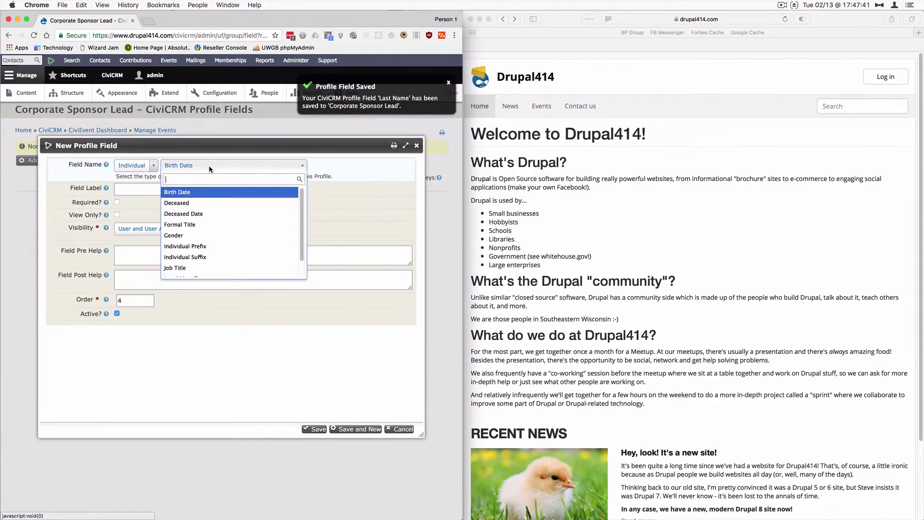
{"action": "scroll", "coordinate": [205, 246], "scroll_direction": "down", "scroll_amount": 2}
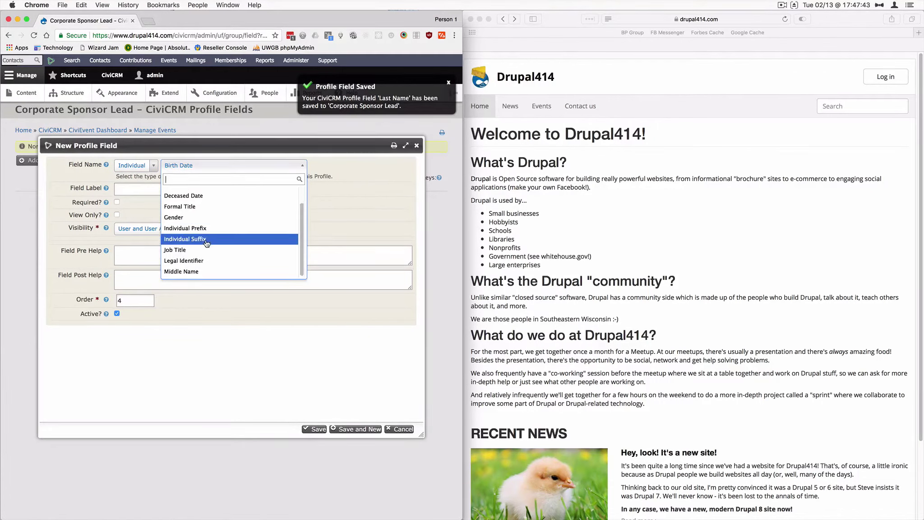
{"action": "left_click", "coordinate": [203, 251]}
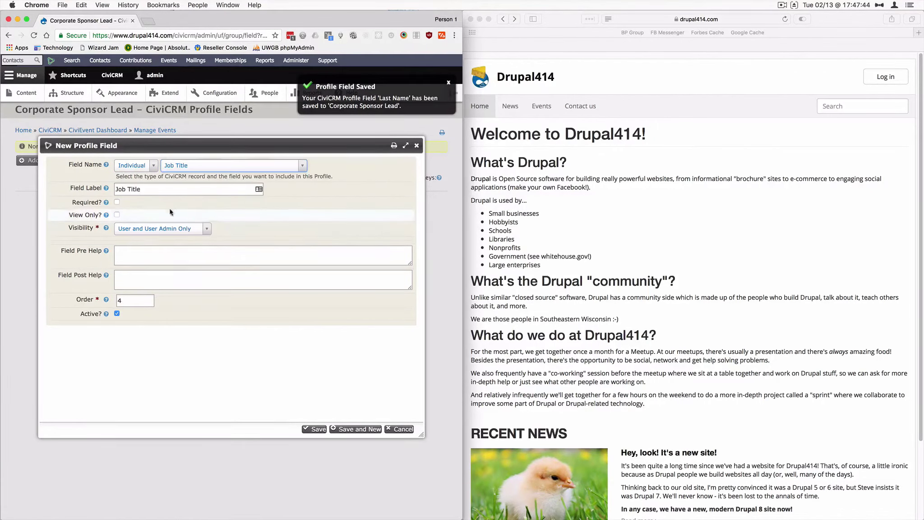
{"action": "left_click", "coordinate": [192, 229]}
{"action": "left_click", "coordinate": [155, 265]}
{"action": "left_click", "coordinate": [358, 429]}
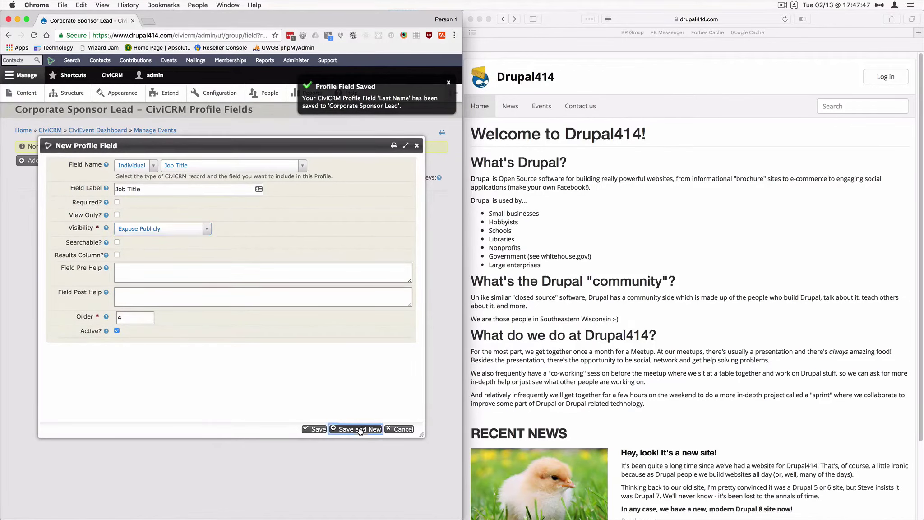
- Add a public Contacts Email field, relabelled 'Email' without '(Primary)'
{"action": "left_click", "coordinate": [149, 165]}
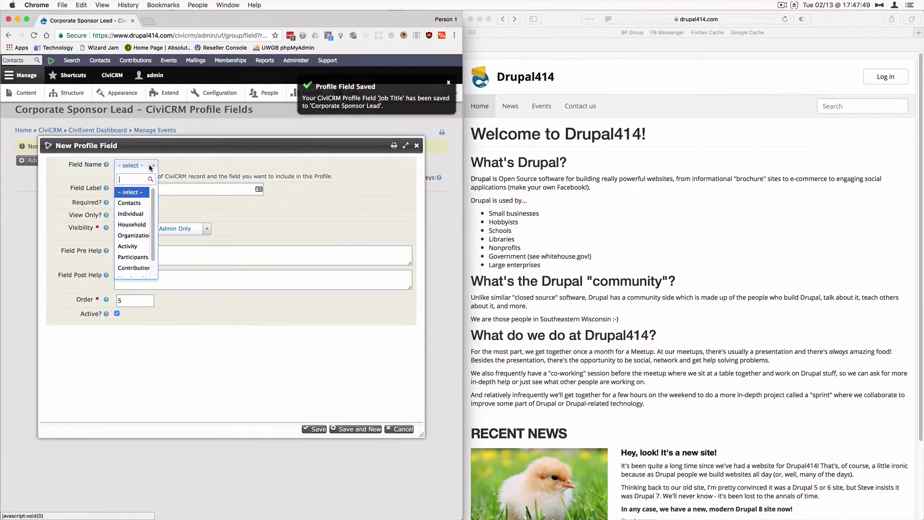
{"action": "left_click", "coordinate": [140, 202]}
{"action": "left_click", "coordinate": [191, 167]}
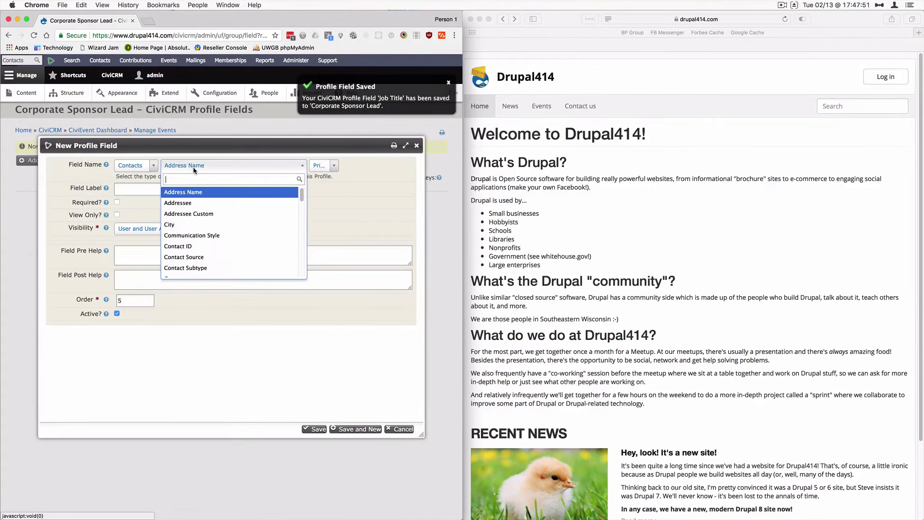
{"action": "scroll", "coordinate": [203, 216], "scroll_direction": "down", "scroll_amount": 3}
{"action": "scroll", "coordinate": [209, 225], "scroll_direction": "down", "scroll_amount": 4}
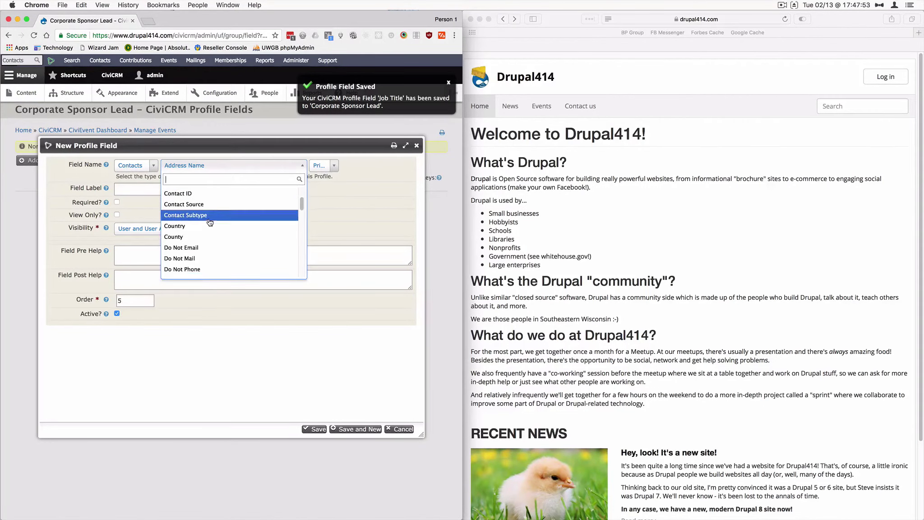
{"action": "left_click", "coordinate": [203, 260]}
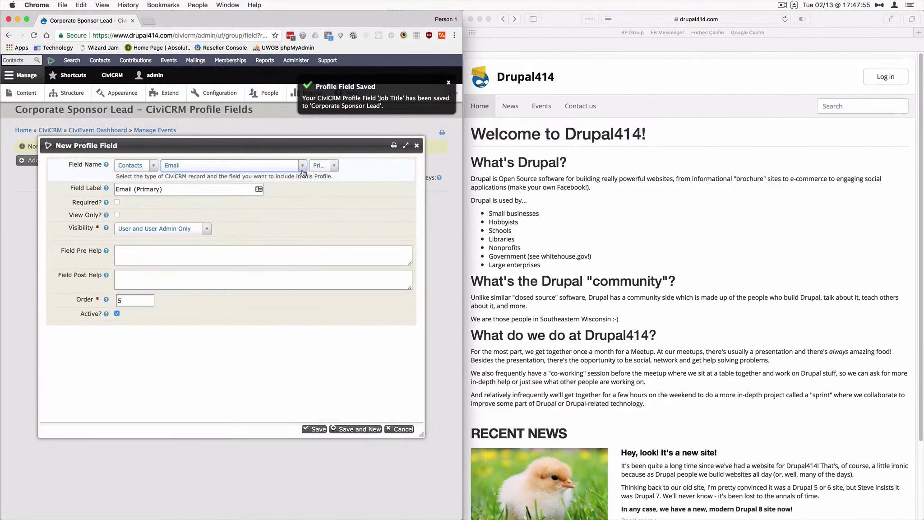
{"action": "left_click_drag", "start_coordinate": [134, 190], "coordinate": [243, 192]}
{"action": "key", "text": "BackSpace"}
{"action": "key", "text": "BackSpace"}
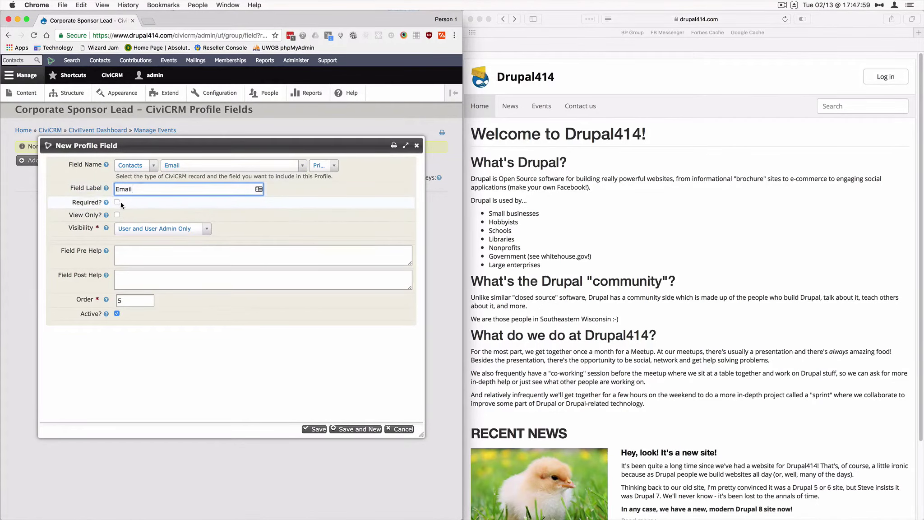
{"action": "left_click", "coordinate": [167, 229]}
{"action": "left_click", "coordinate": [154, 267]}
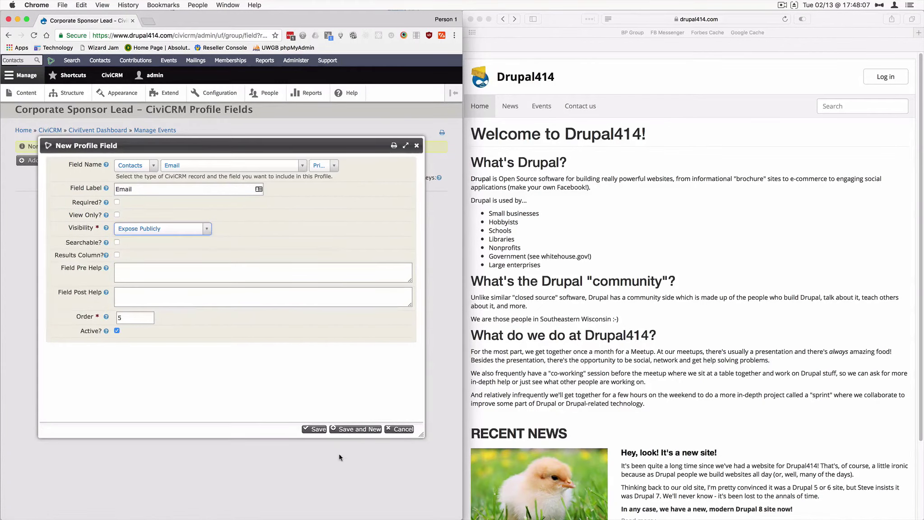
{"action": "left_click", "coordinate": [354, 429]}
- Add a public Contacts Phone field, relabelled 'Phone' without '(Primary)'
{"action": "left_click", "coordinate": [136, 165]}
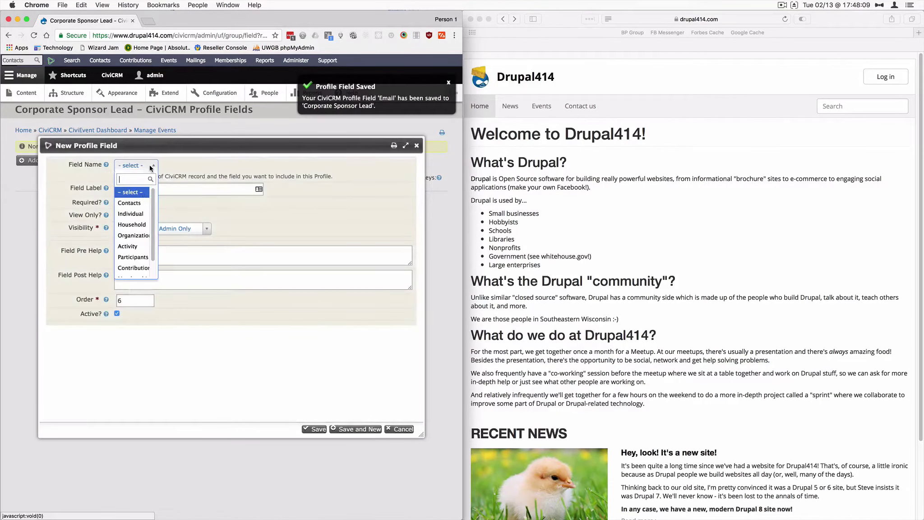
{"action": "left_click", "coordinate": [129, 201]}
{"action": "scroll", "coordinate": [185, 226], "scroll_direction": "down", "scroll_amount": 10}
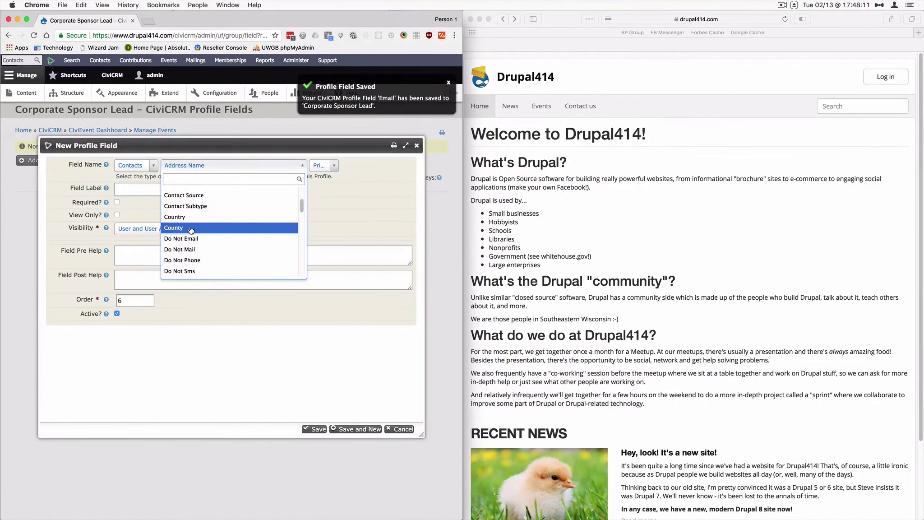
{"action": "left_click", "coordinate": [189, 251]}
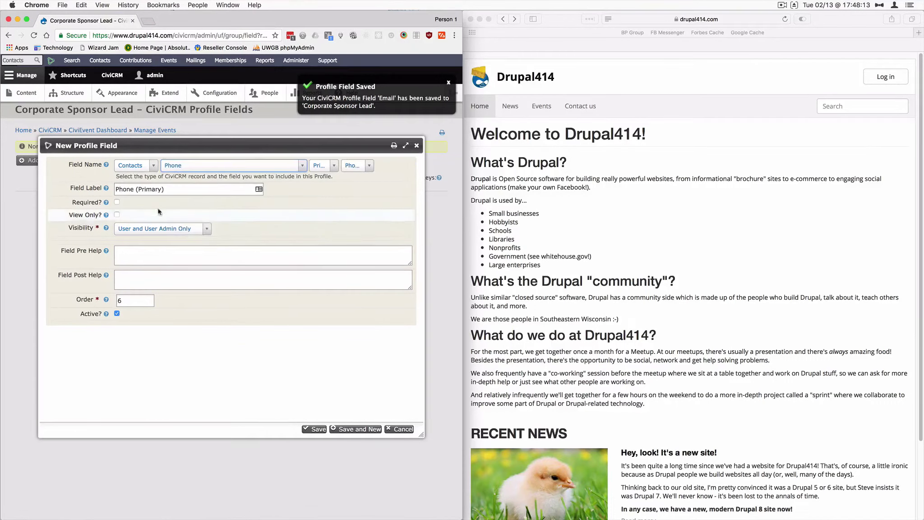
{"action": "left_click_drag", "start_coordinate": [136, 190], "coordinate": [321, 191]}
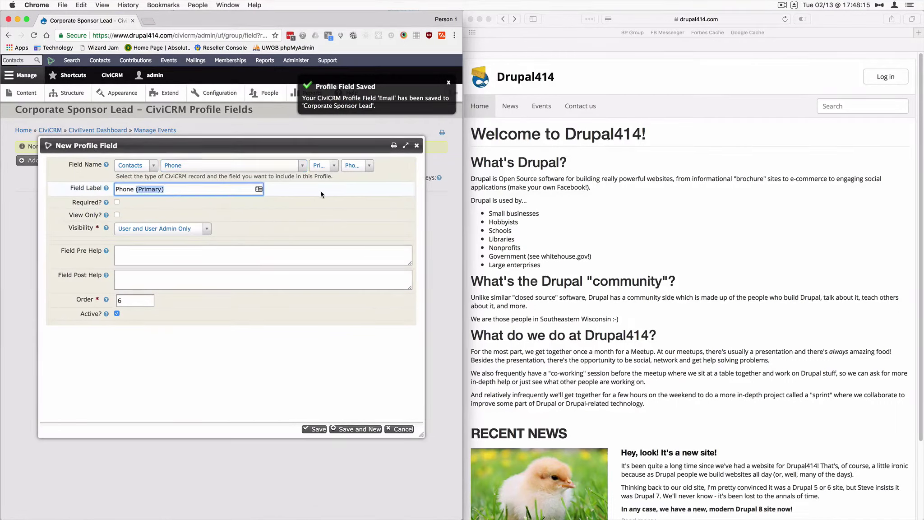
{"action": "key", "text": "BackSpace"}
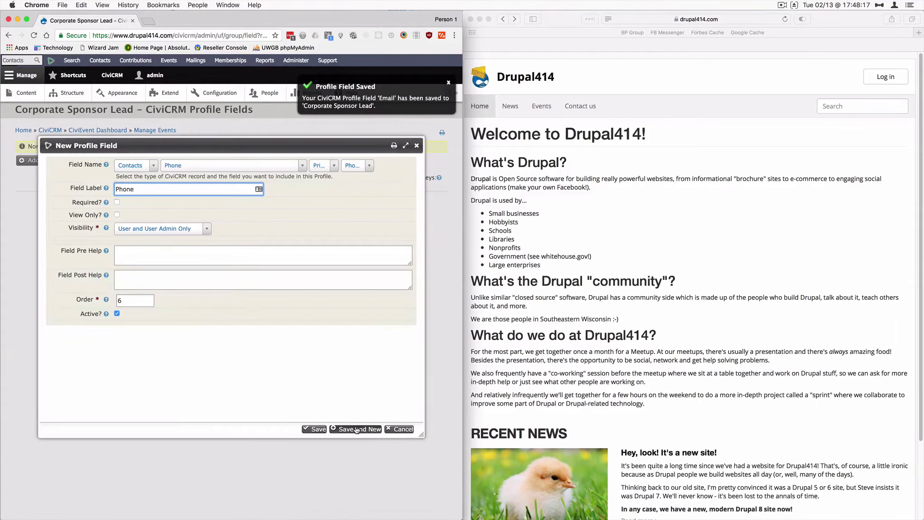
{"action": "left_click", "coordinate": [158, 228]}
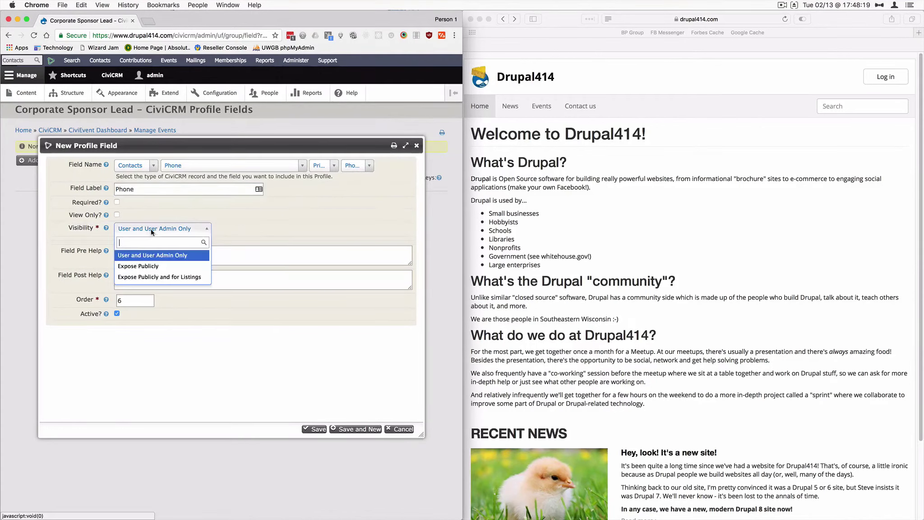
{"action": "left_click", "coordinate": [152, 266]}
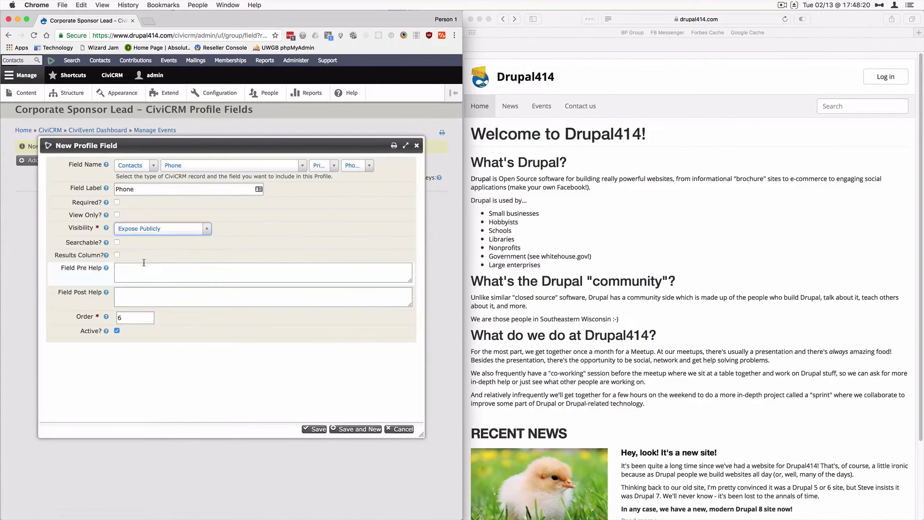
{"action": "left_click", "coordinate": [361, 430]}
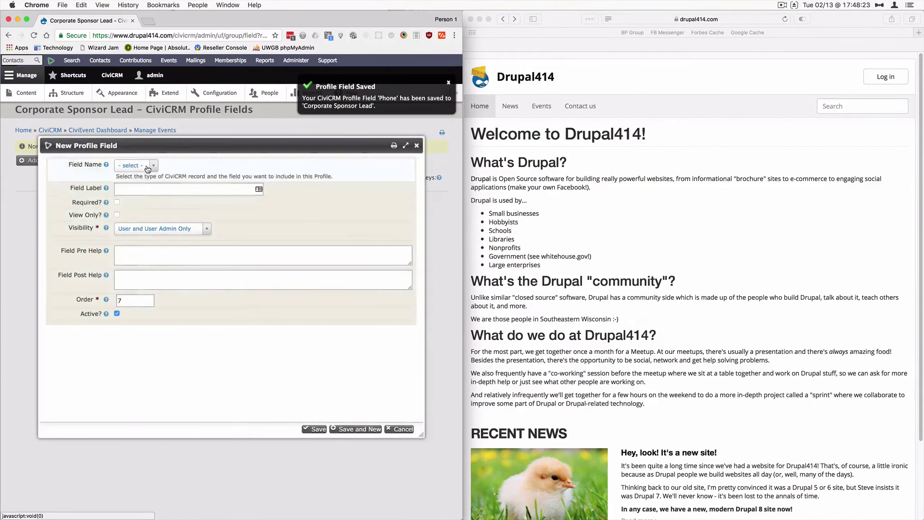
- Add the Contacts Note(s) field, relabelled 'Notes' and exposed publicly
{"action": "left_click", "coordinate": [130, 202]}
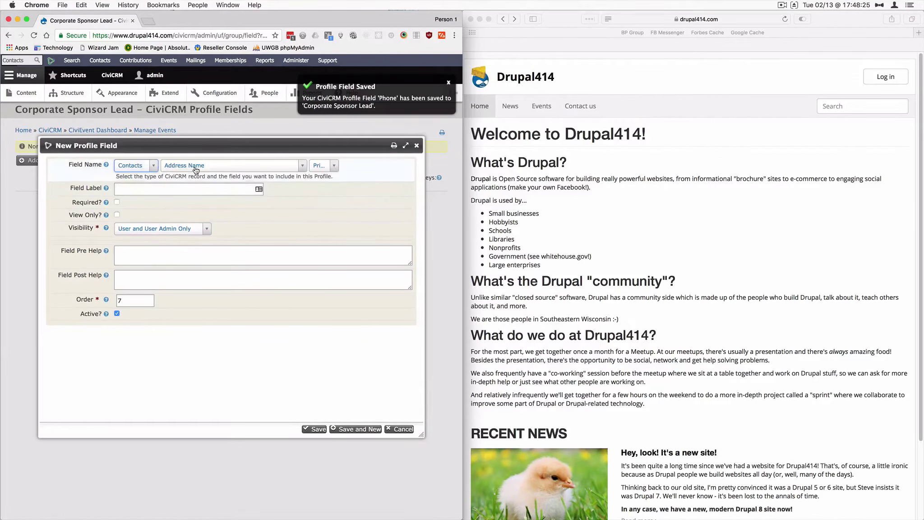
{"action": "scroll", "coordinate": [187, 197], "scroll_direction": "down", "scroll_amount": 10}
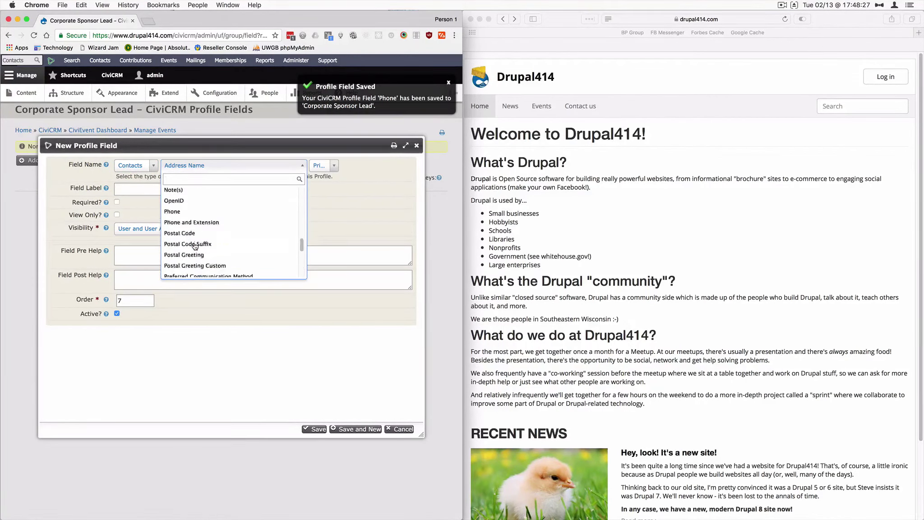
{"action": "left_click", "coordinate": [192, 244]}
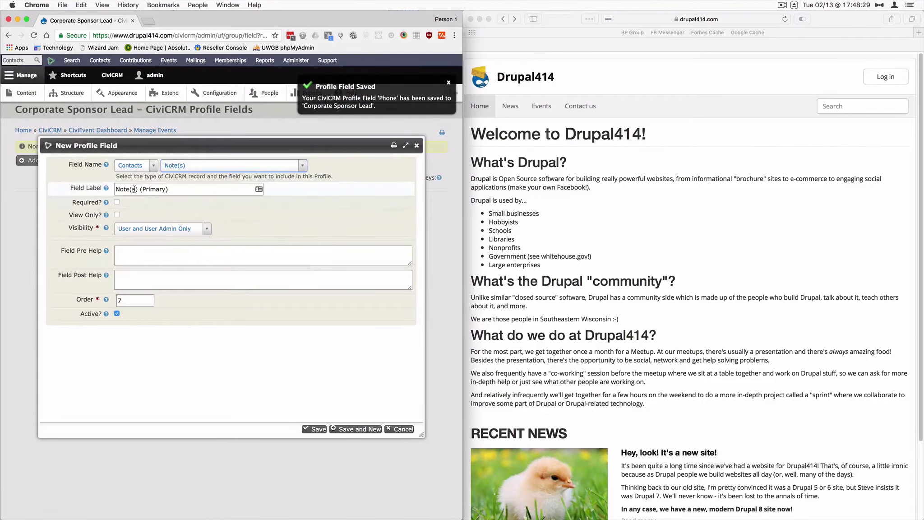
{"action": "left_click_drag", "start_coordinate": [130, 188], "coordinate": [277, 208]}
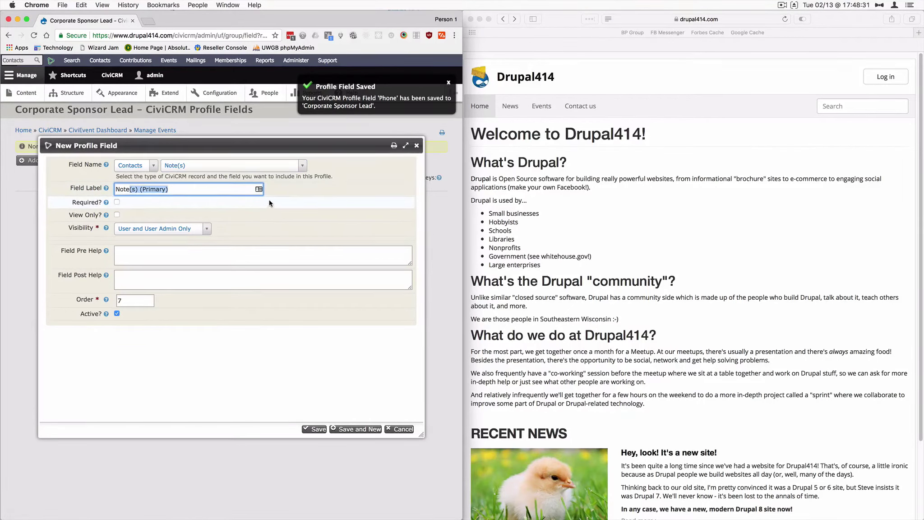
{"action": "type", "text": "s"}
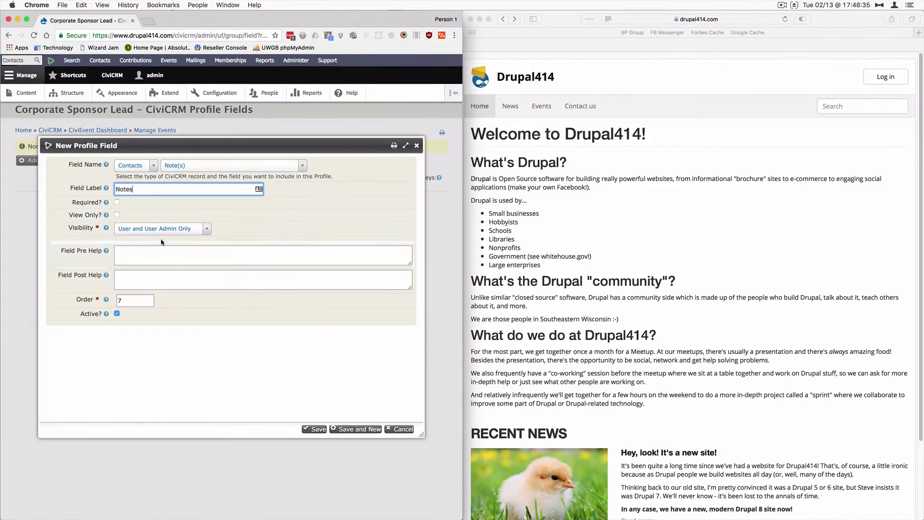
{"action": "left_click", "coordinate": [180, 229]}
{"action": "left_click", "coordinate": [130, 266]}
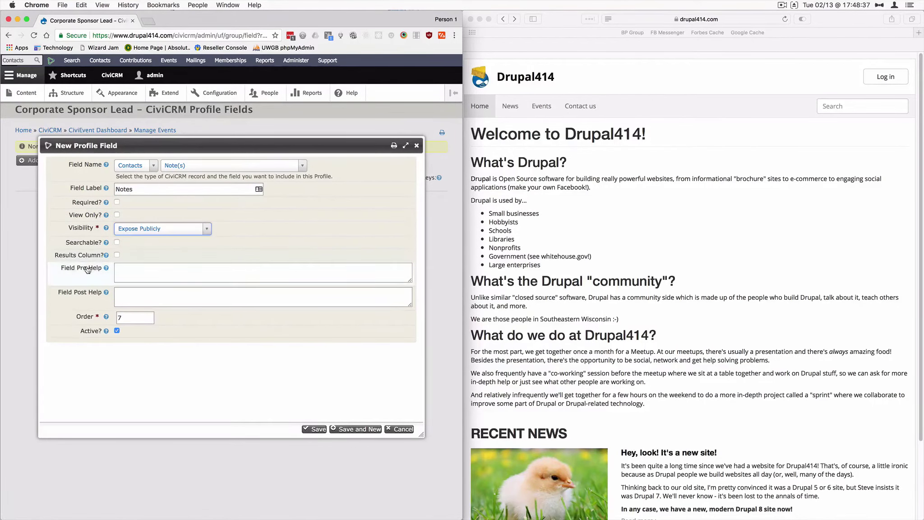
- Set the pre-help to 'Please give any information that might be helpful - either about the contact or the company'
{"action": "left_click", "coordinate": [165, 273]}
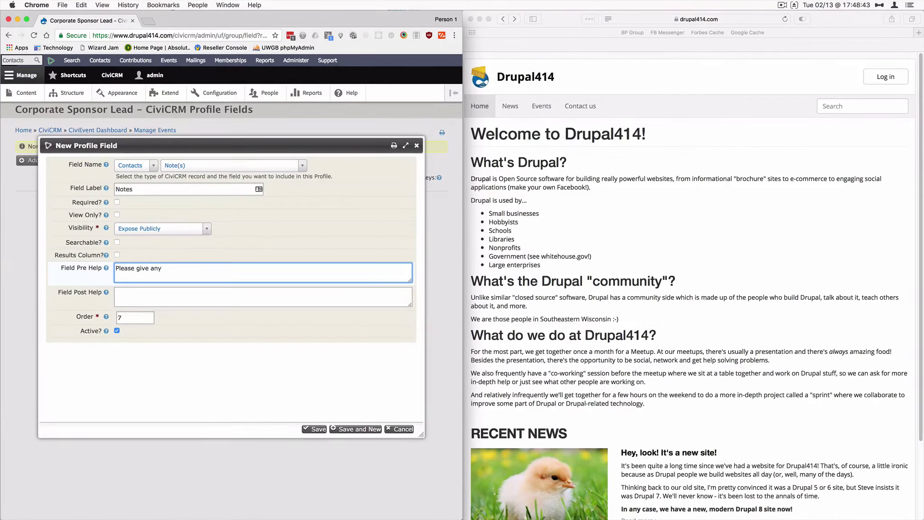
{"action": "type", "text": "Please give any information that might be helpful"}
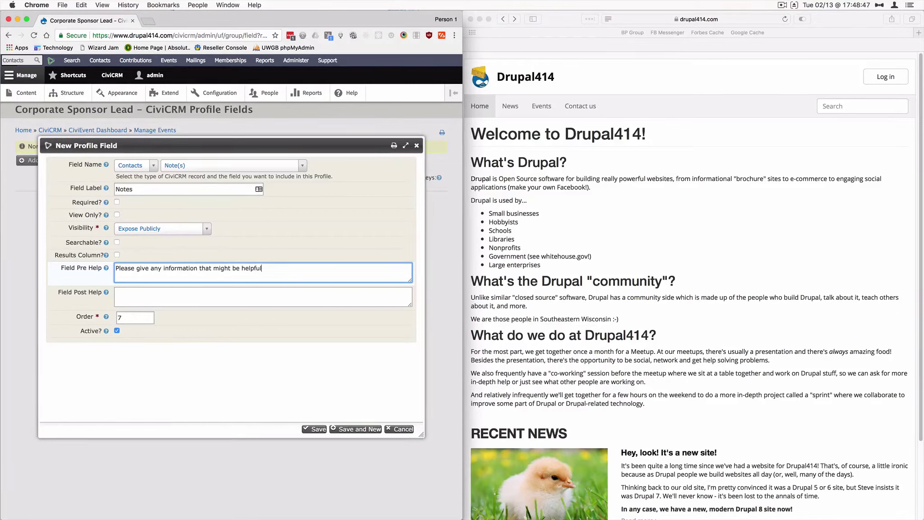
{"action": "type", "text": " - either for the con"}
{"action": "type", "text": "tact or the company!"}
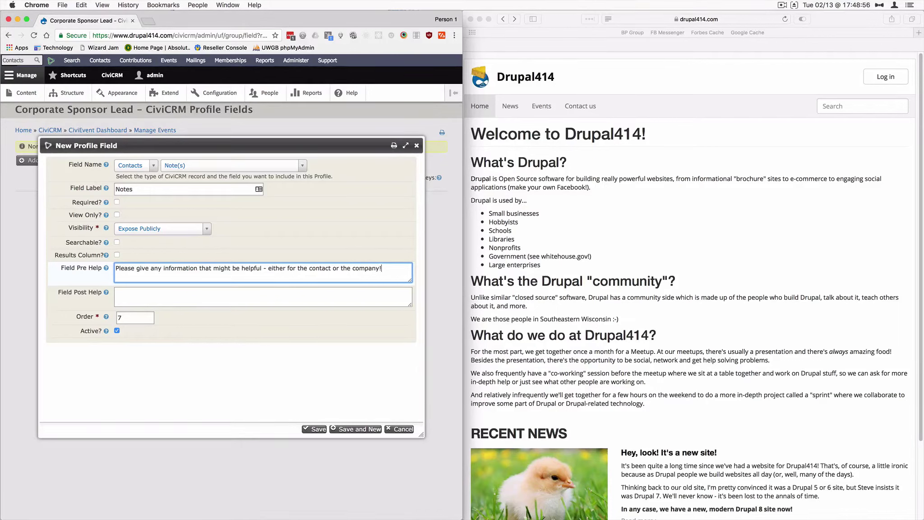
{"action": "double_click", "coordinate": [292, 269]}
{"action": "type", "text": "about"}
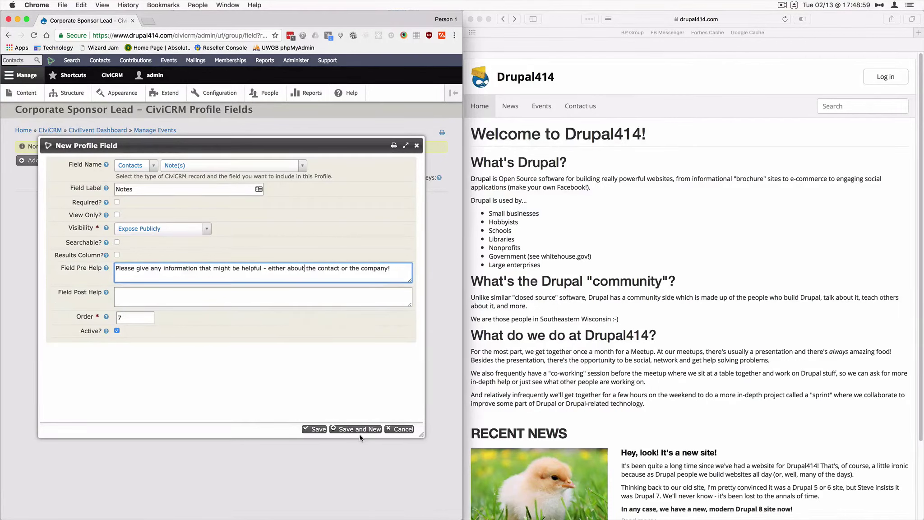
- Save the Notes field, then preview the full seven-field profile form
{"action": "left_click", "coordinate": [316, 430]}
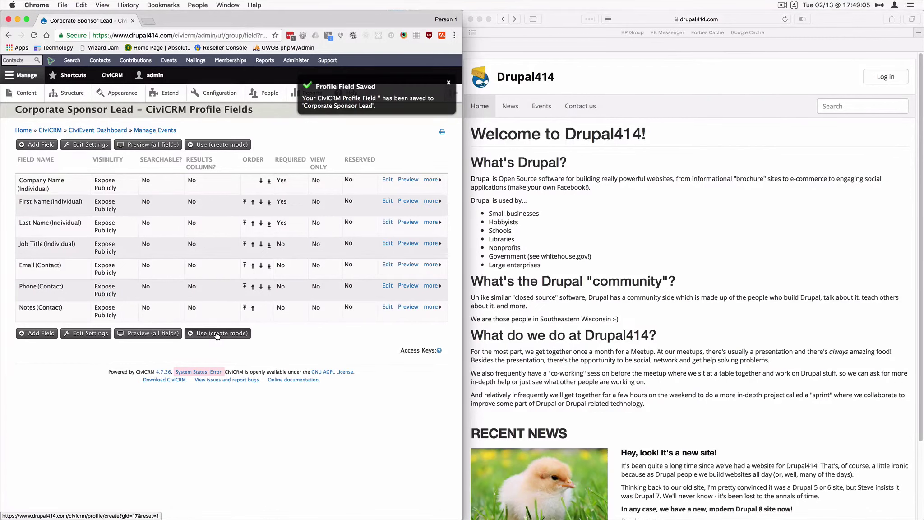
{"action": "left_click", "coordinate": [165, 335]}
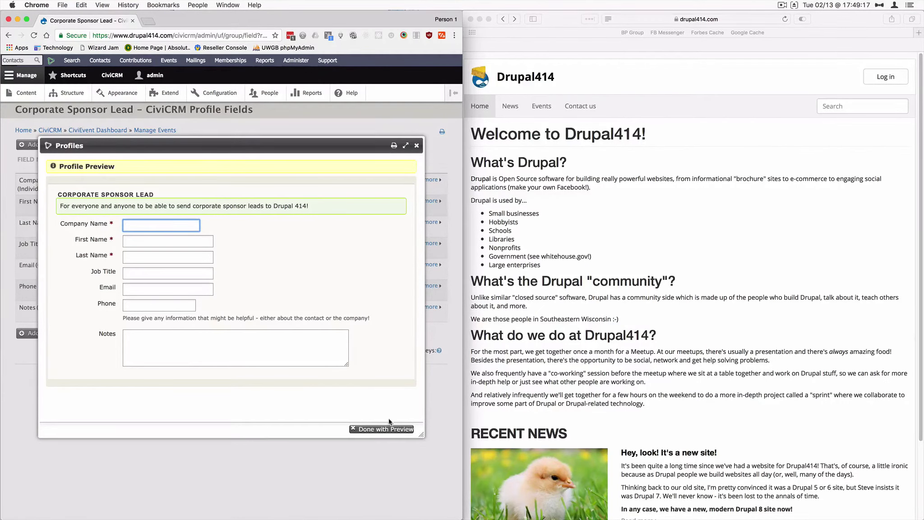
{"action": "left_click", "coordinate": [386, 431]}
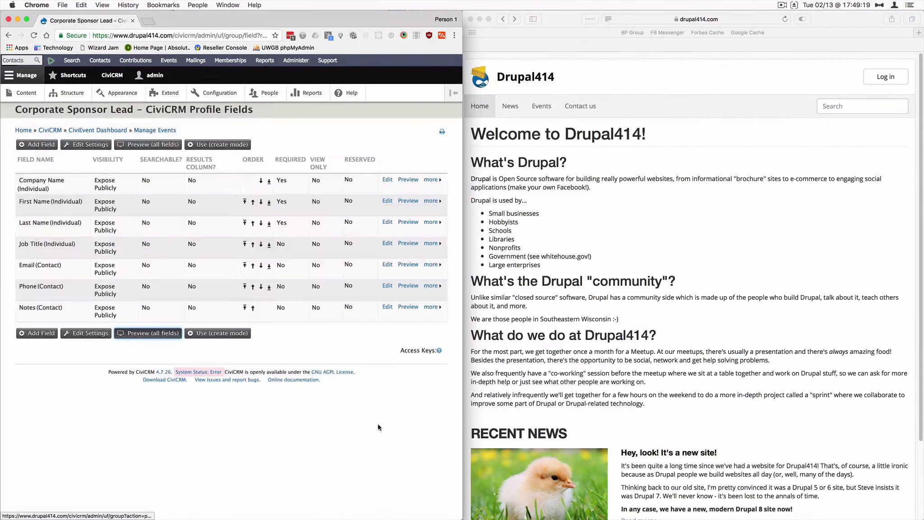
- Copy the profile's create-mode link and load it in Safari, getting a gid=17 not-permitted error
{"action": "right_click", "coordinate": [227, 334]}
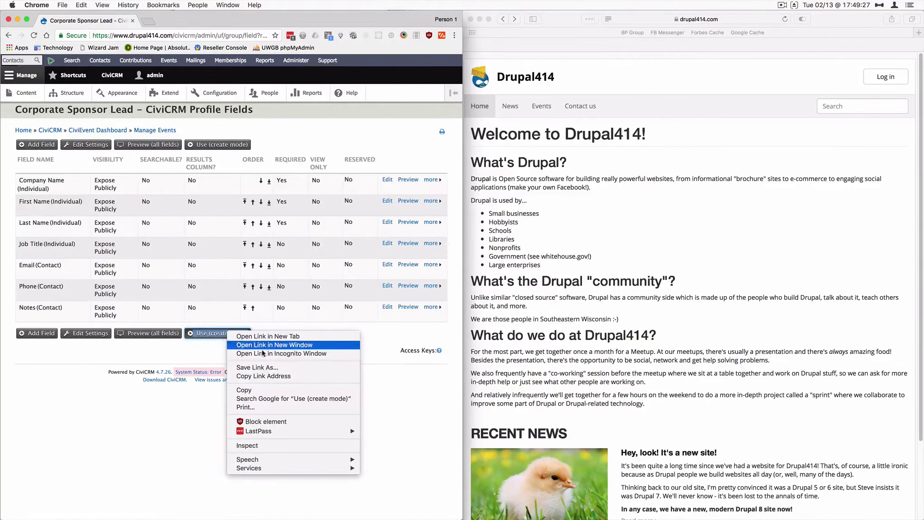
{"action": "left_click", "coordinate": [266, 378]}
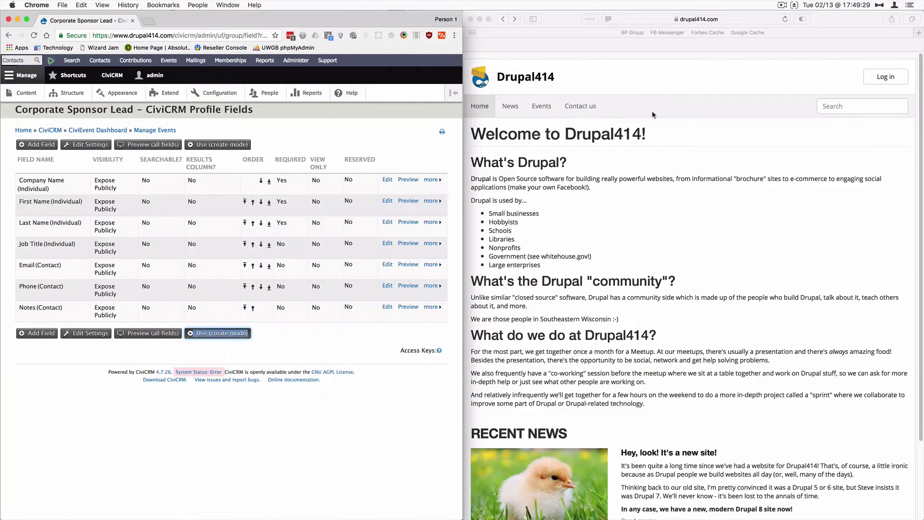
{"action": "left_click", "coordinate": [725, 22]}
{"action": "key", "text": "super+v"}
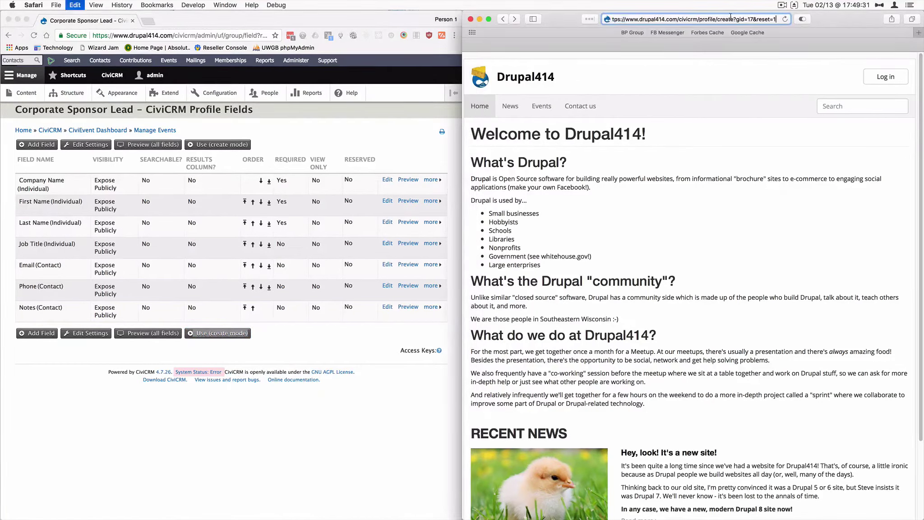
{"action": "key", "text": "Return"}
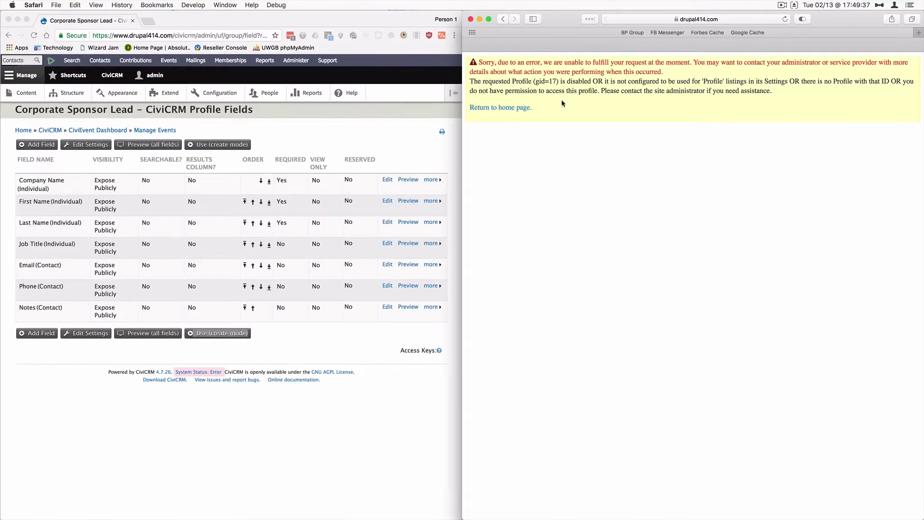
{"action": "left_click", "coordinate": [342, 134]}
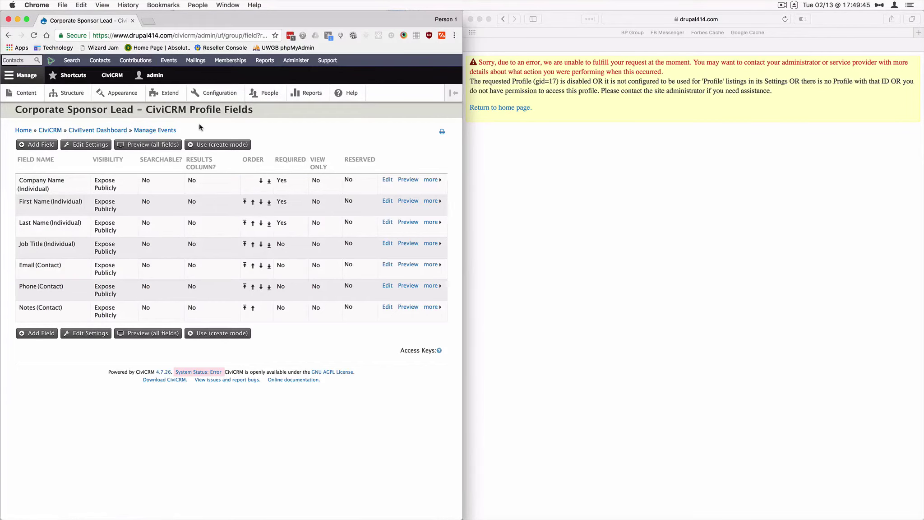
- Remove the Everyone create ACL for Corporate Sponsor Leads on the Manage ACLs page
{"action": "left_click", "coordinate": [304, 61]}
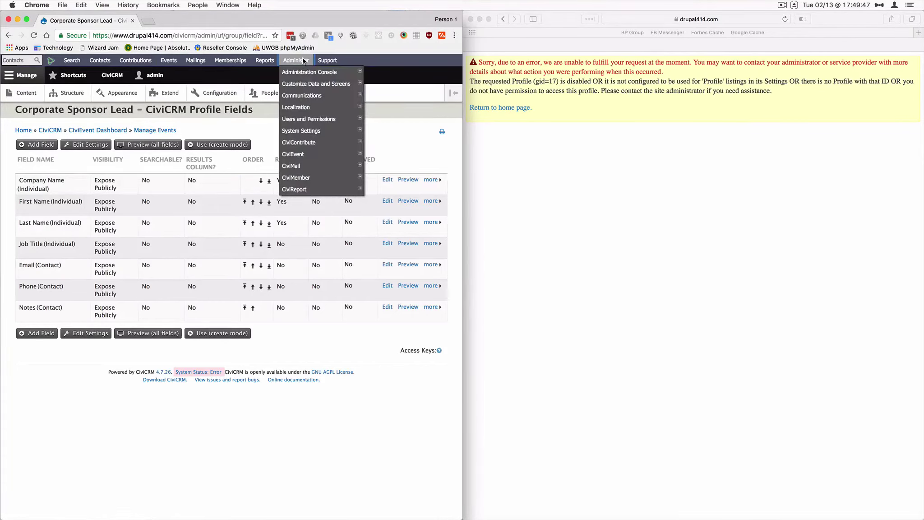
{"action": "mouse_move", "coordinate": [302, 96]}
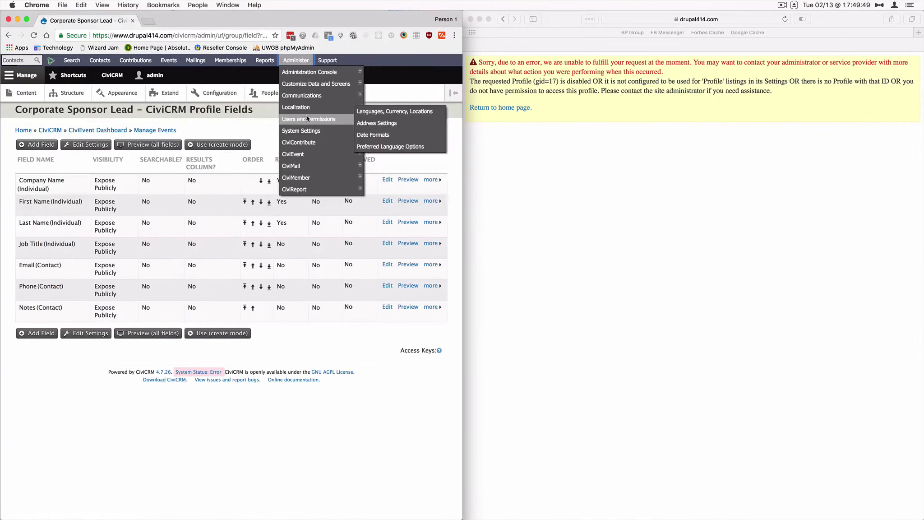
{"action": "mouse_move", "coordinate": [321, 120]}
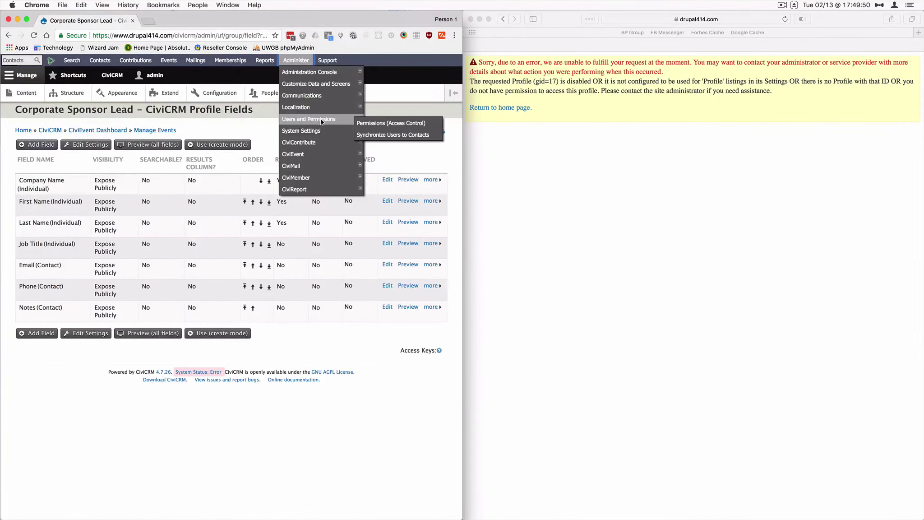
{"action": "left_click", "coordinate": [390, 124]}
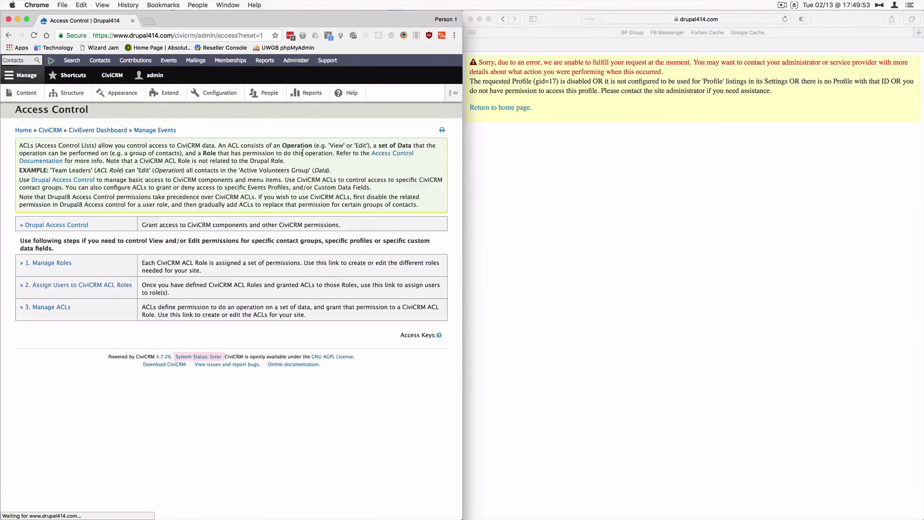
{"action": "left_click", "coordinate": [41, 307]}
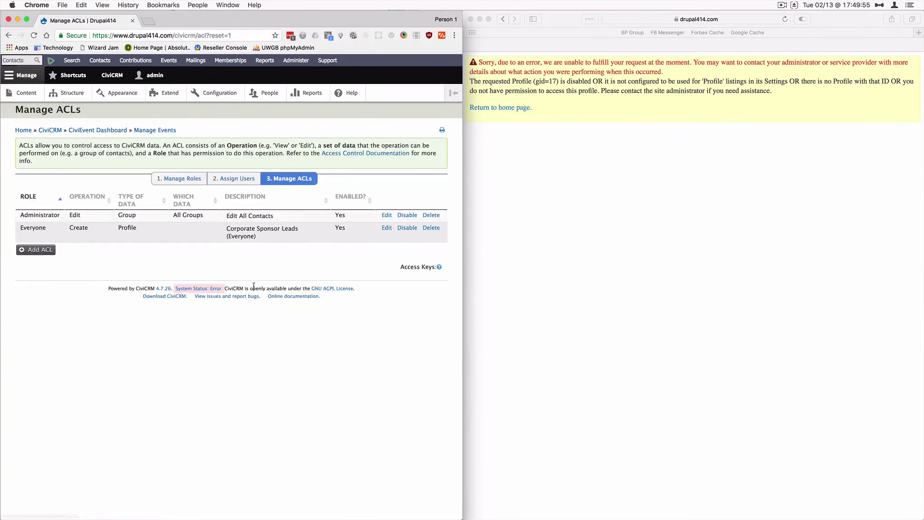
{"action": "left_click", "coordinate": [431, 227]}
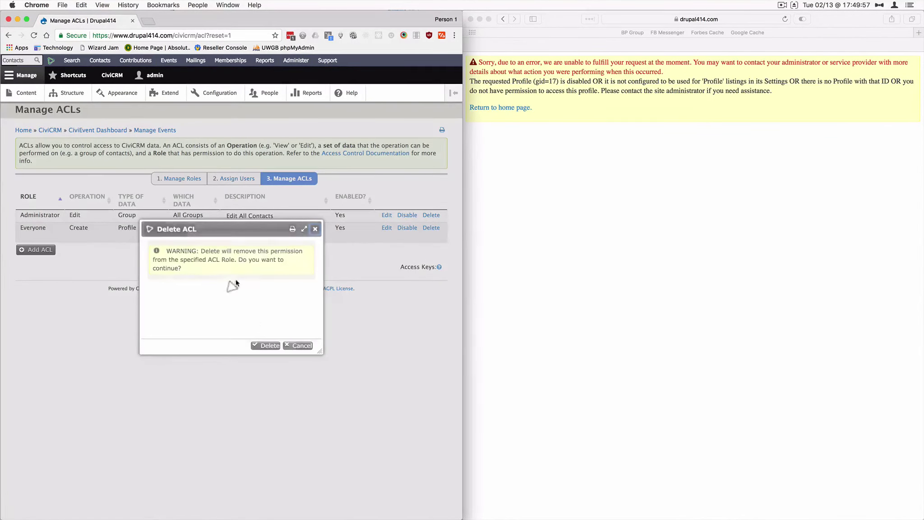
{"action": "left_click", "coordinate": [266, 345]}
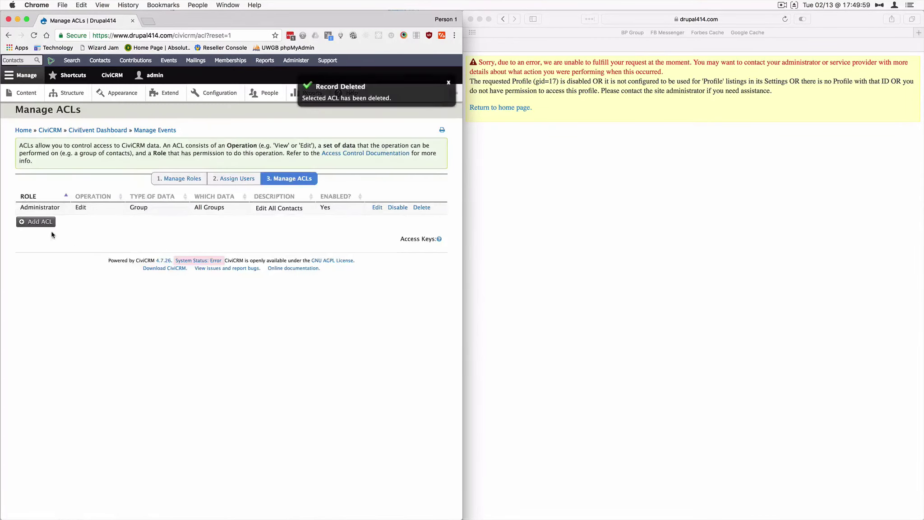
{"action": "left_click", "coordinate": [34, 222]}
- Describe the new ACL as 'Everyone (for Corporate Sponsor Lead)' and assign it the Everyone role
{"action": "left_click", "coordinate": [143, 167]}
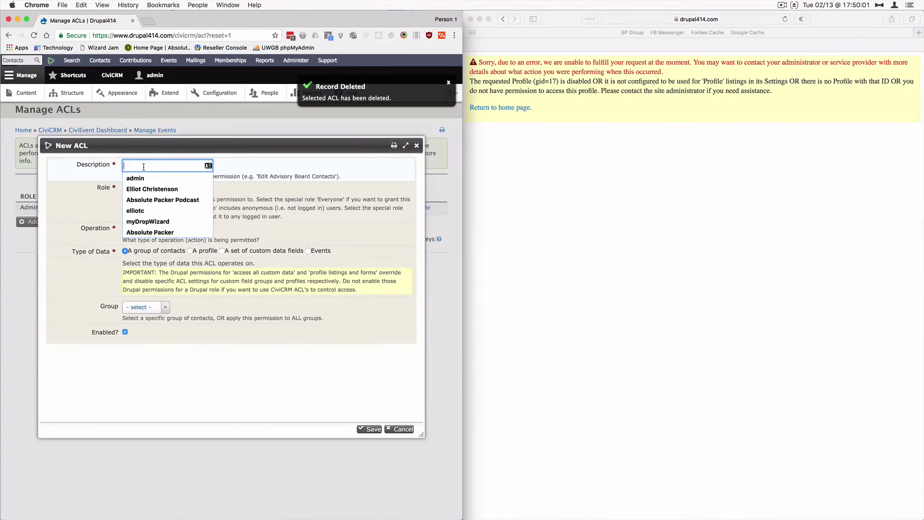
{"action": "type", "text": "Every"}
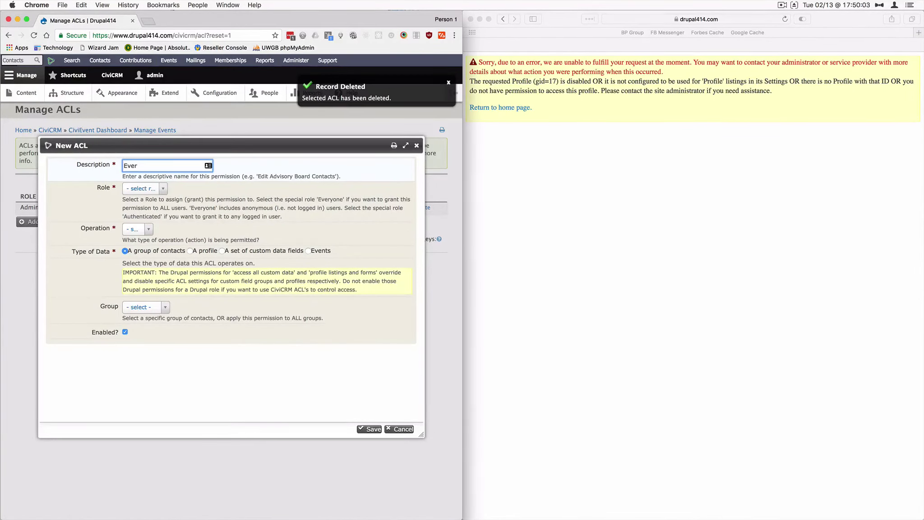
{"action": "key", "text": "BackSpace"}
{"action": "key", "text": "BackSpace"}
{"action": "key", "text": "BackSpace"}
{"action": "key", "text": "BackSpace"}
{"action": "type", "text": "Everyone (f"}
{"action": "key", "text": "BackSpace"}
{"action": "type", "text": "(for"}
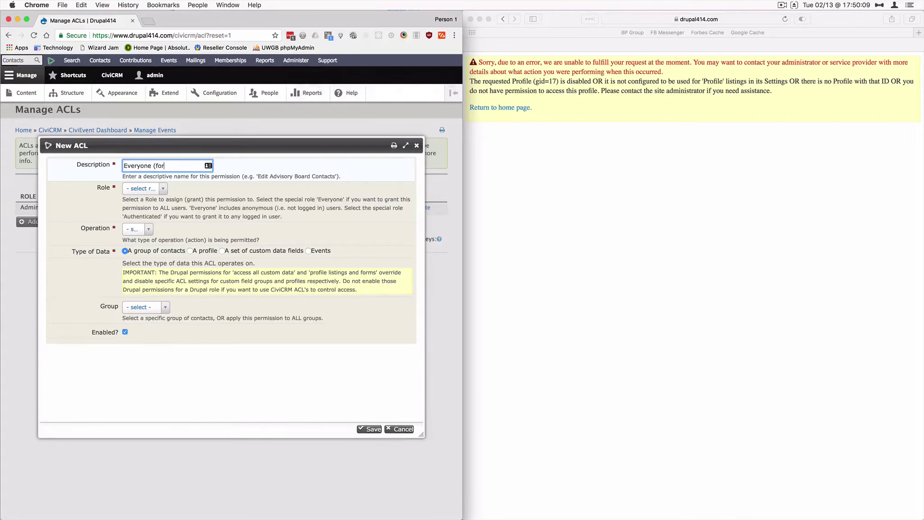
{"action": "type", "text": " Corporate Sponsor Lead"}
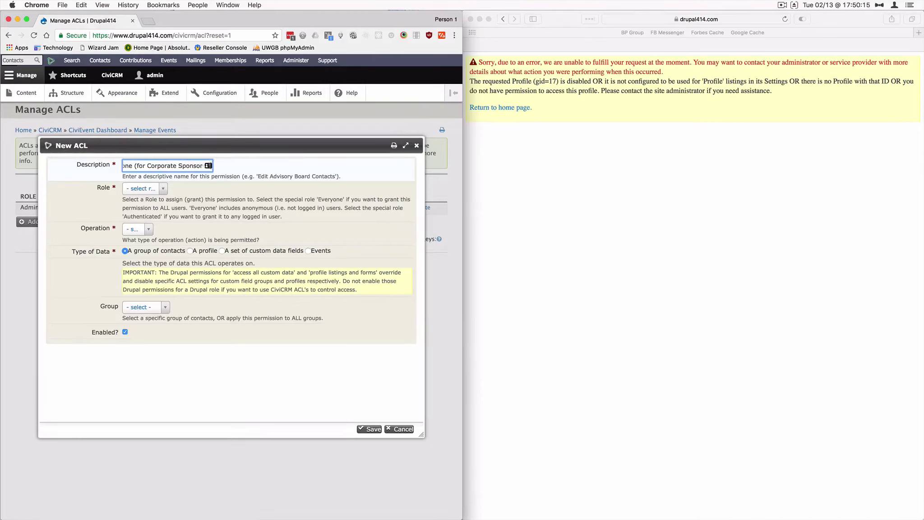
{"action": "left_click", "coordinate": [154, 189]}
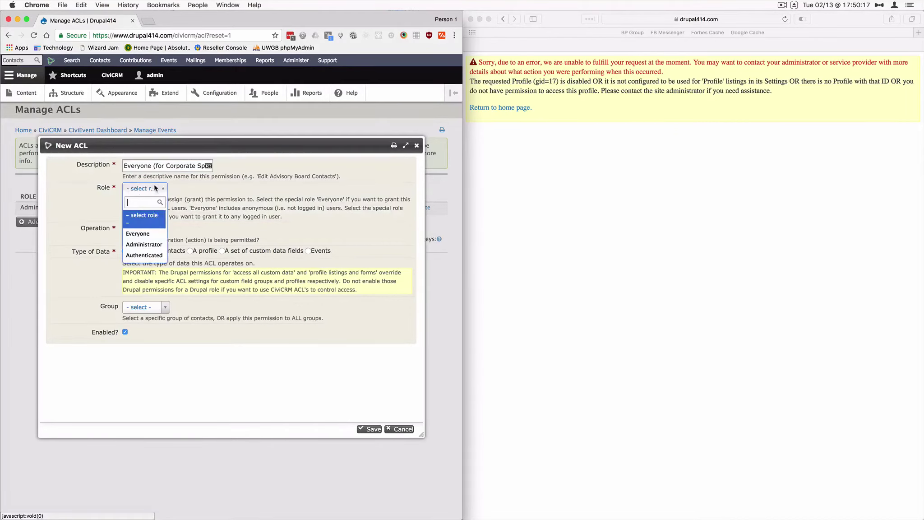
{"action": "left_click", "coordinate": [154, 231]}
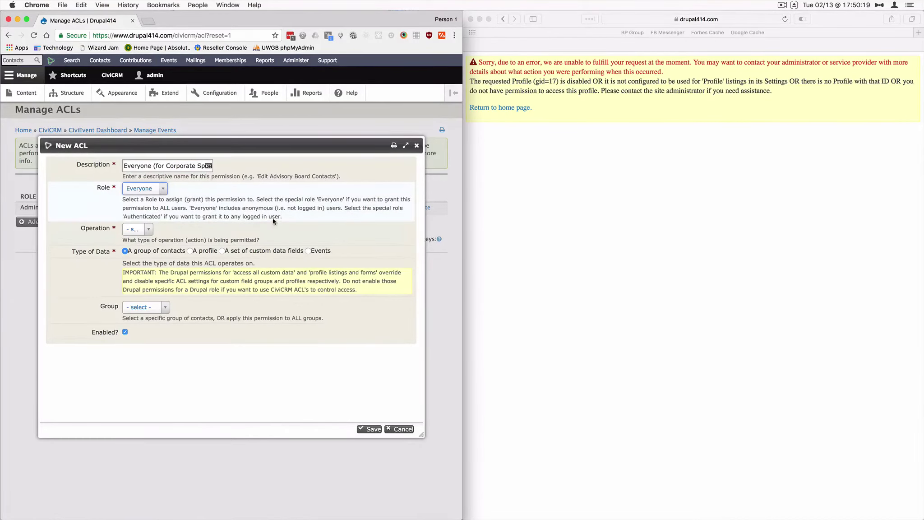
- Grant Create on the Corporate Sponsor Lead profile and save the enabled ACL
{"action": "left_click", "coordinate": [148, 230]}
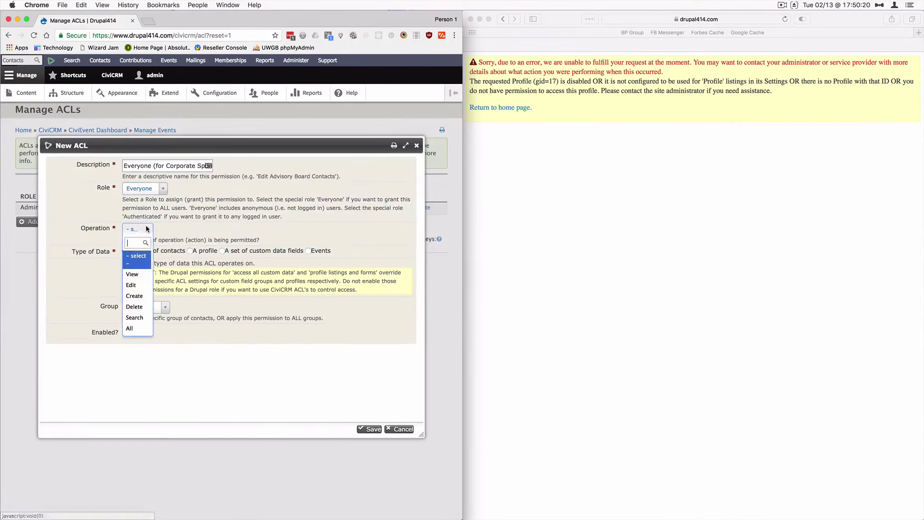
{"action": "left_click", "coordinate": [135, 296]}
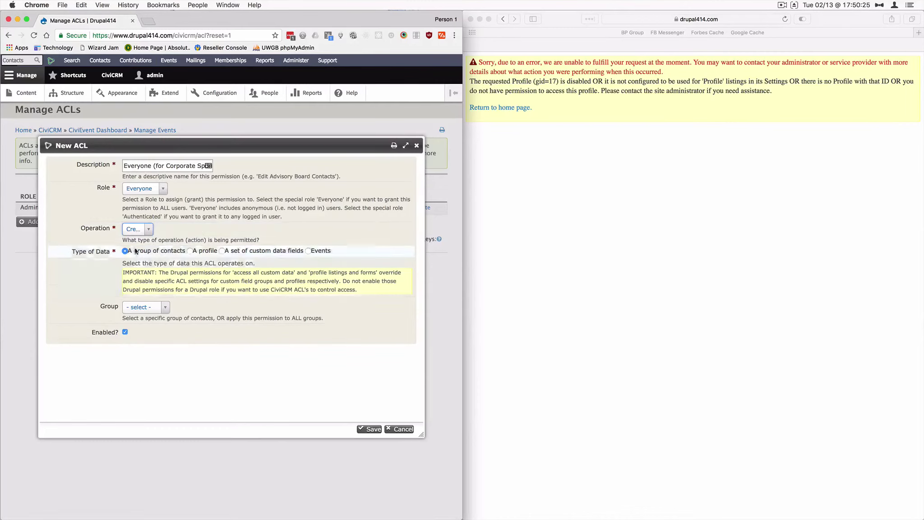
{"action": "left_click", "coordinate": [190, 251]}
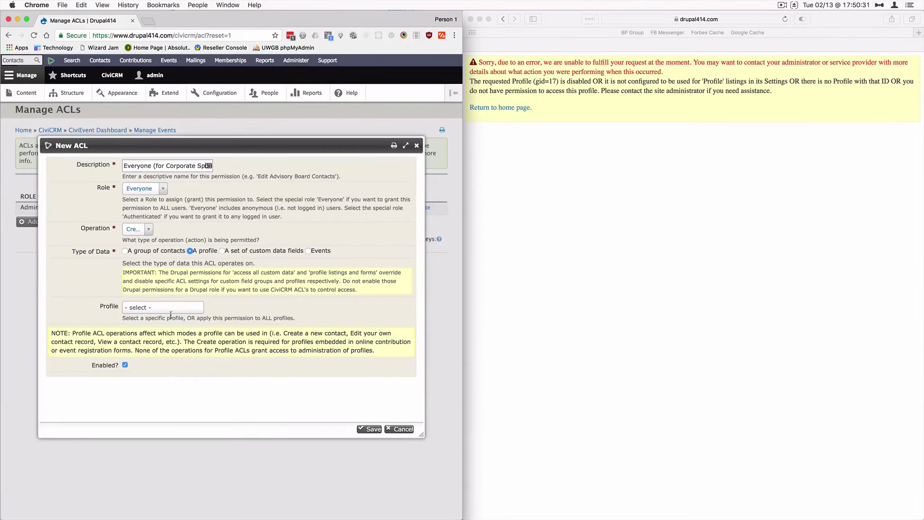
{"action": "left_click", "coordinate": [150, 308]}
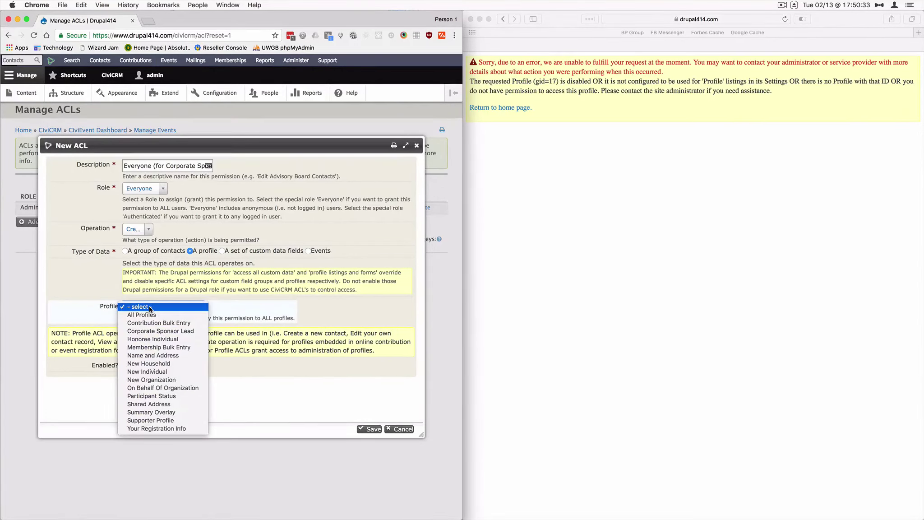
{"action": "left_click", "coordinate": [154, 331]}
{"action": "left_click", "coordinate": [338, 315]}
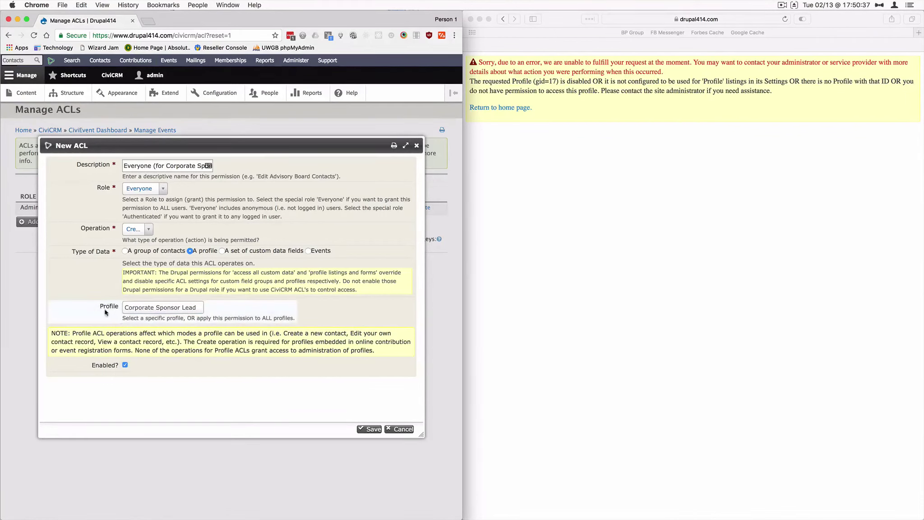
{"action": "left_click", "coordinate": [371, 429]}
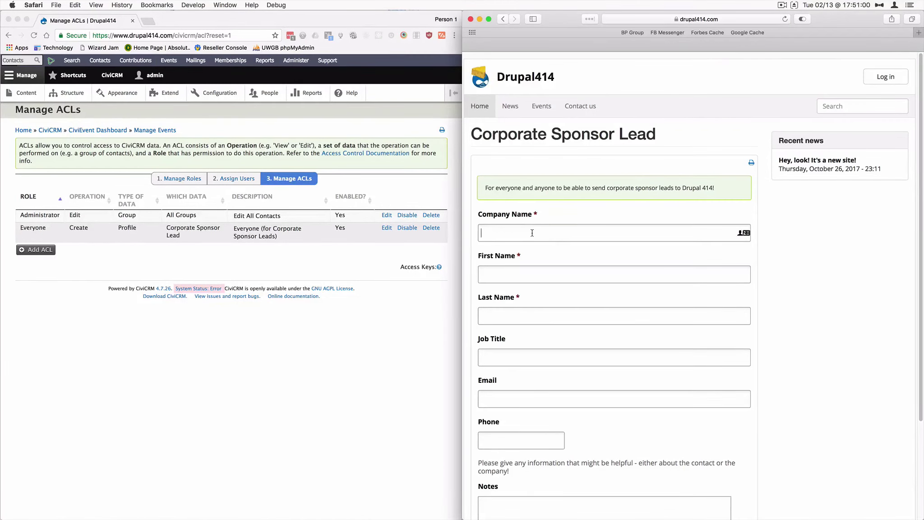
- Enter company myDropWizard, the lead's first and last name, job title 'Organizer of Sponsorships', and e-mail
{"action": "left_click", "coordinate": [532, 233]}
{"action": "type", "text": "myDropWizard"}
{"action": "key", "text": "Tab"}
{"action": "key", "text": "Tab"}
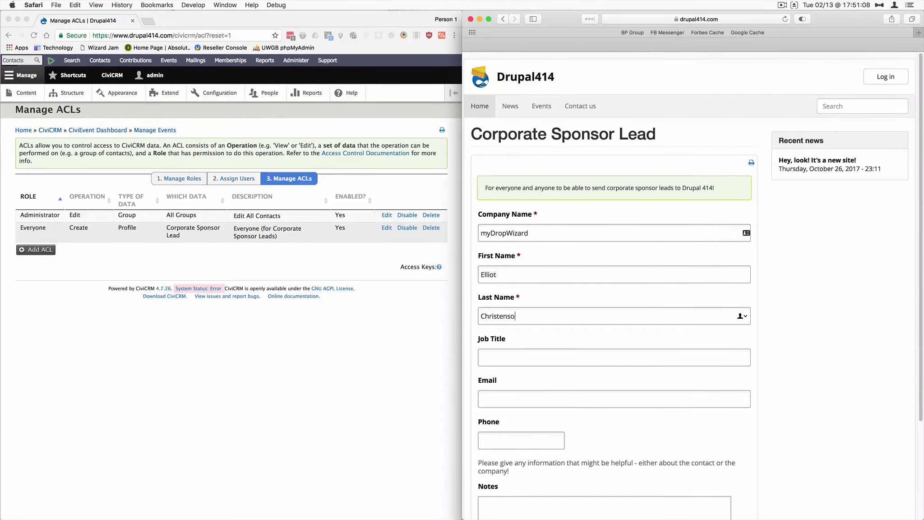
{"action": "key", "text": "Tab"}
{"action": "type", "text": "Organizer of sSpons"}
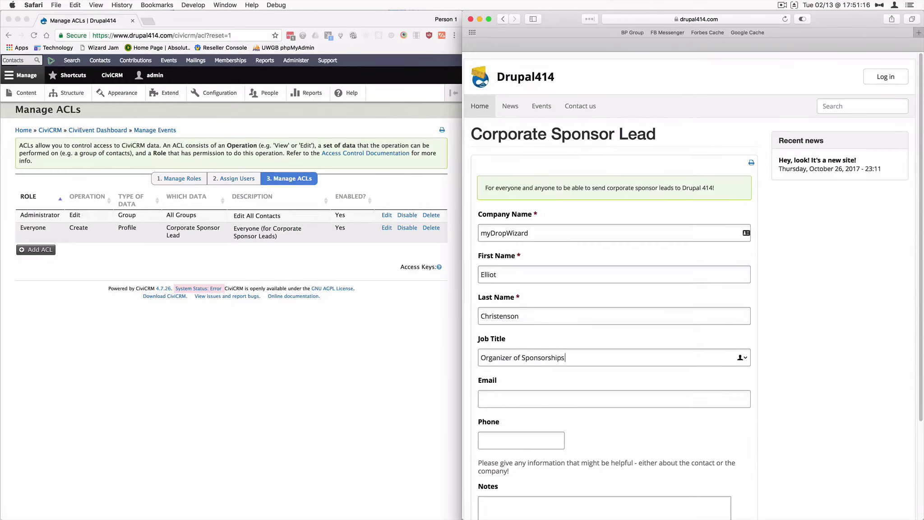
{"action": "type", "text": "orships"}
{"action": "key", "text": "Tab"}
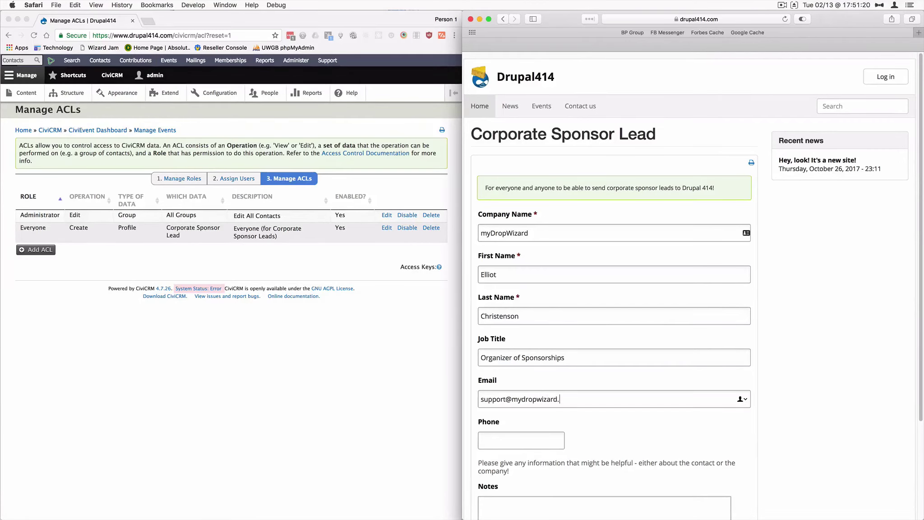
- Add the note 'These guys are great' and submit the sponsor lead form
{"action": "scroll", "coordinate": [673, 301], "scroll_direction": "down", "scroll_amount": 5}
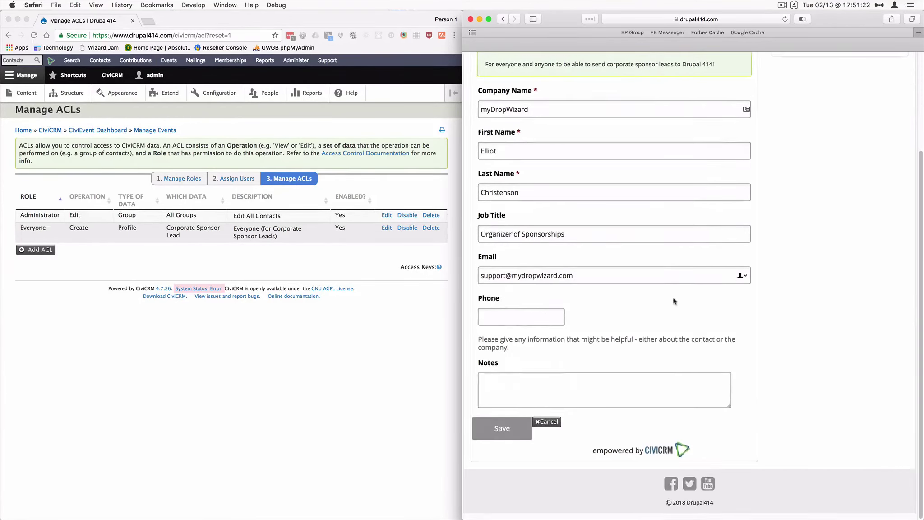
{"action": "left_click", "coordinate": [571, 391]}
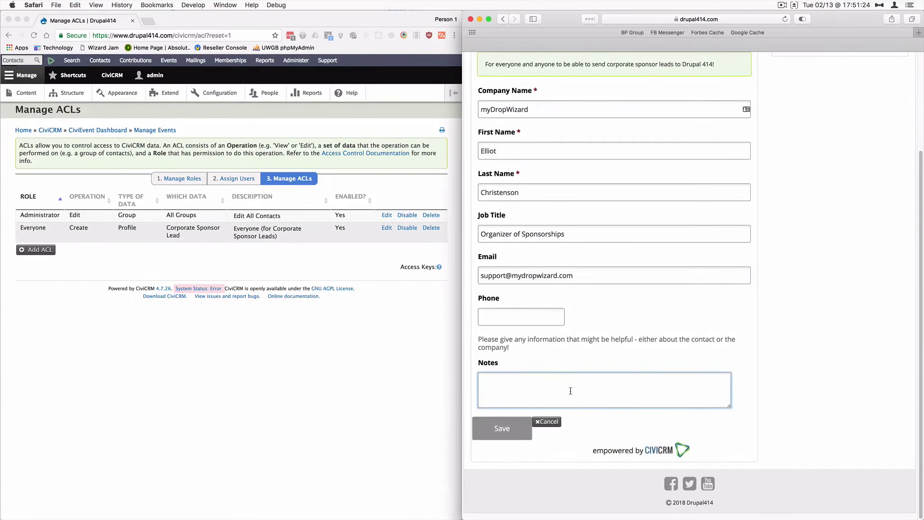
{"action": "type", "text": "Thes e guys are great!"}
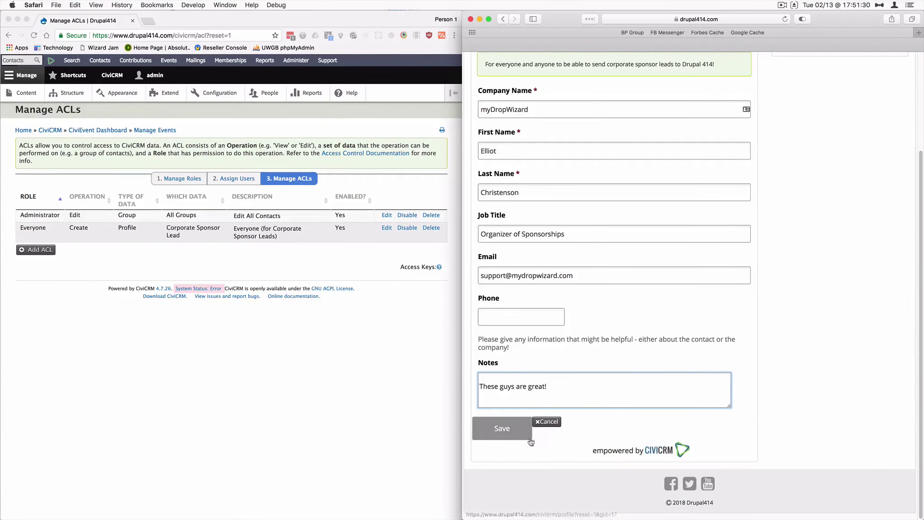
{"action": "left_click", "coordinate": [502, 429]}
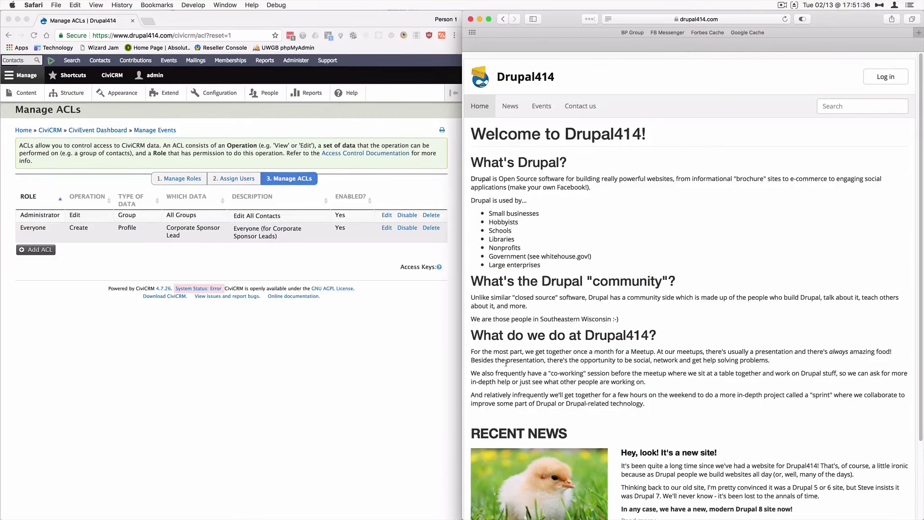
- Back in the CiviCRM admin, find contacts by the lead's first name and open the new record
{"action": "left_click", "coordinate": [294, 353]}
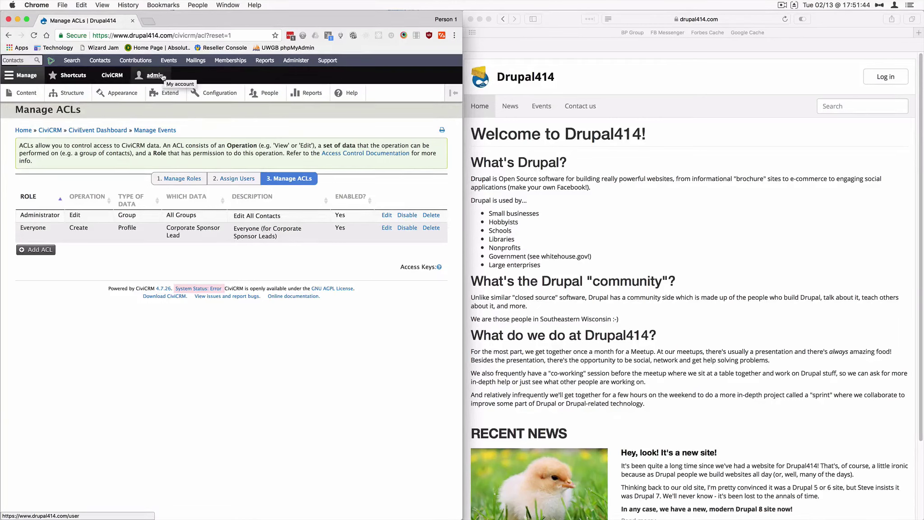
{"action": "left_click", "coordinate": [71, 61]}
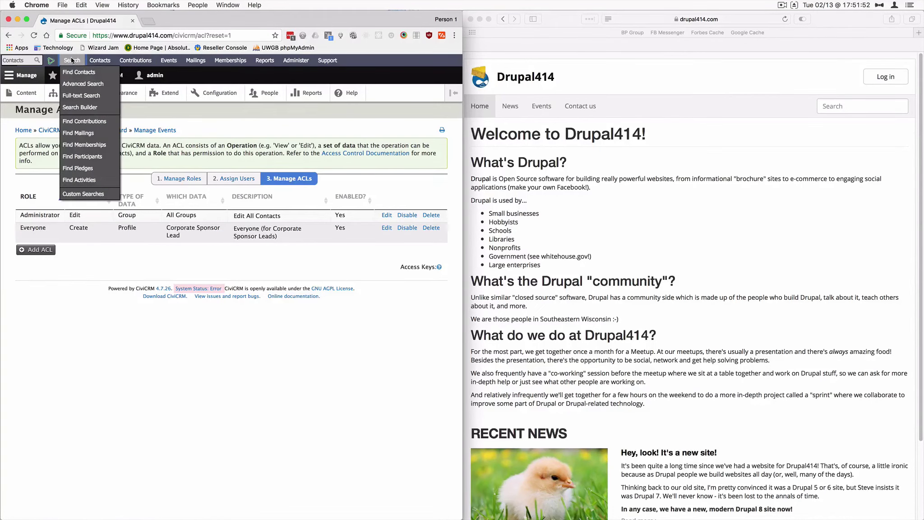
{"action": "left_click", "coordinate": [77, 74]}
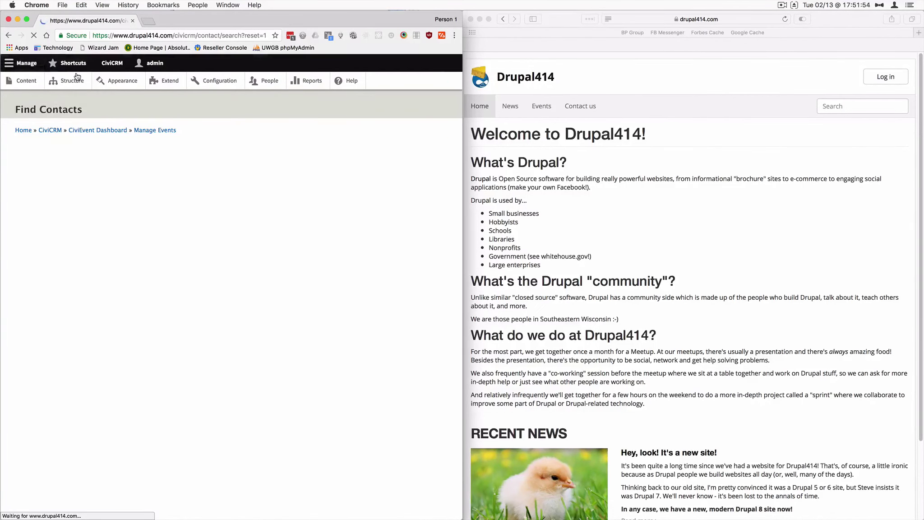
{"action": "type", "text": "Elliot"}
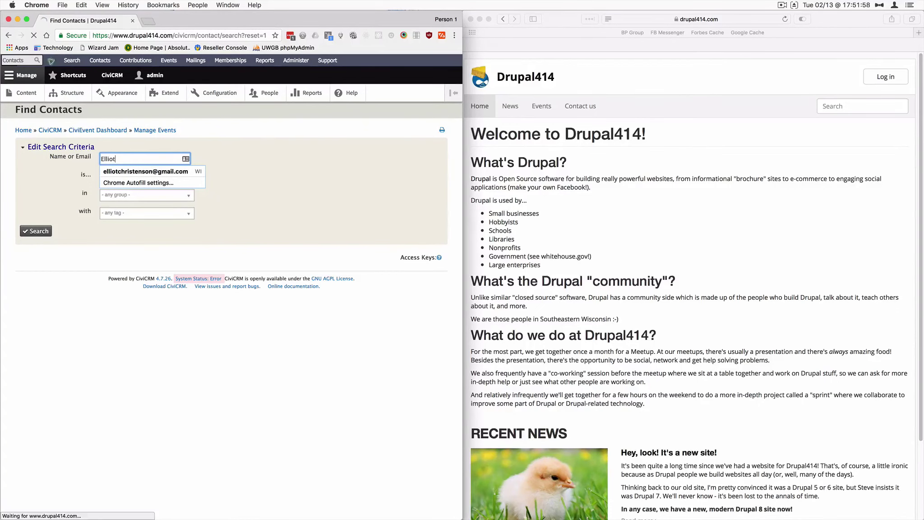
{"action": "key", "text": "Return"}
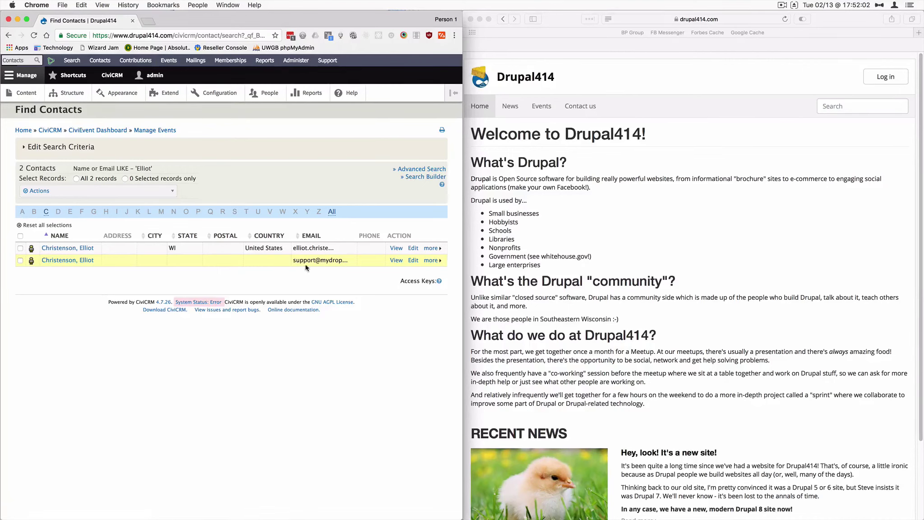
{"action": "left_click", "coordinate": [63, 260]}
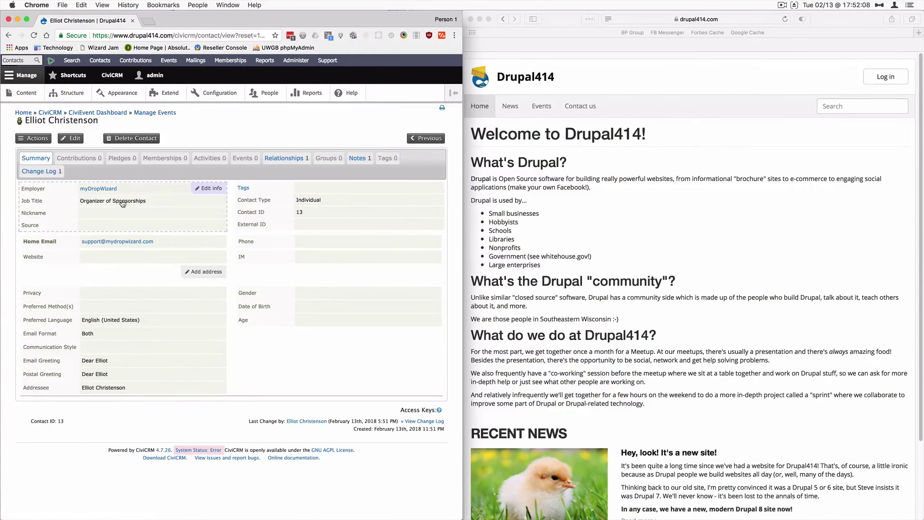
- Check the contact's Relationships and Notes tabs for the myDropWizard employment and submitted note
{"action": "left_click", "coordinate": [289, 157]}
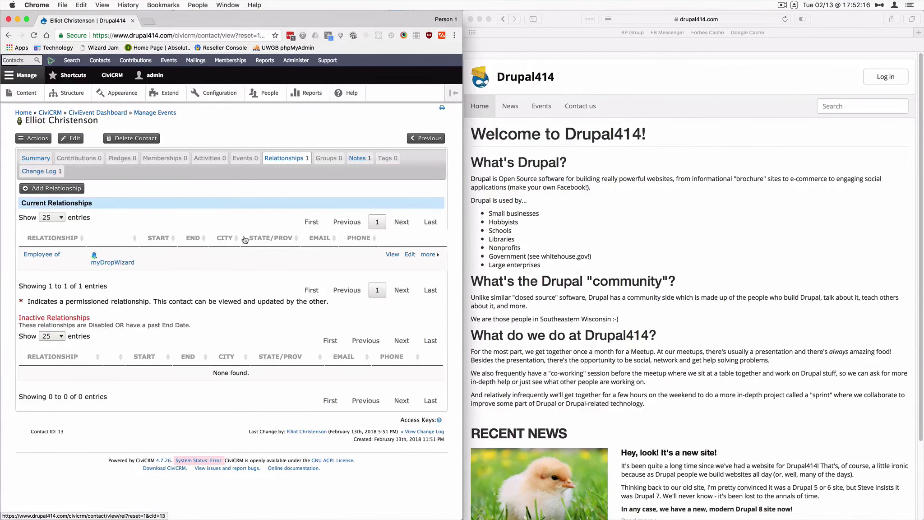
{"action": "left_click", "coordinate": [354, 162]}
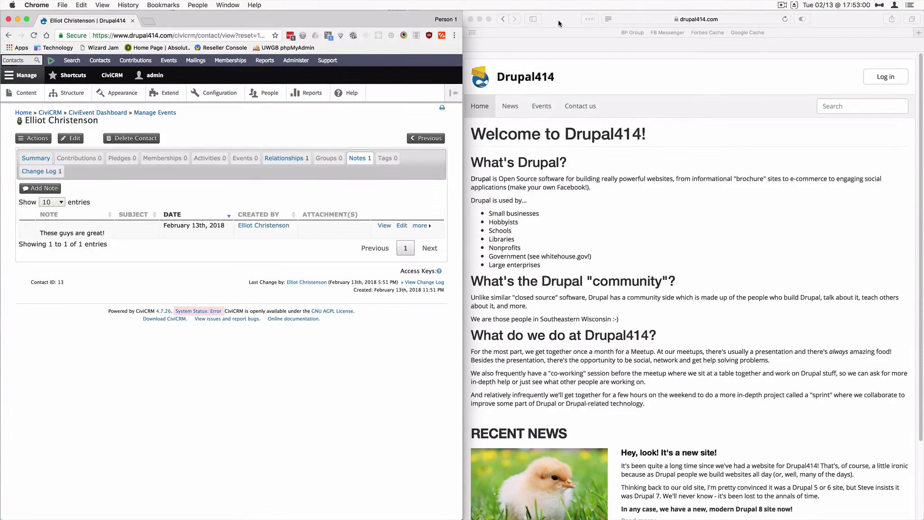
{"action": "left_click", "coordinate": [782, 5]}
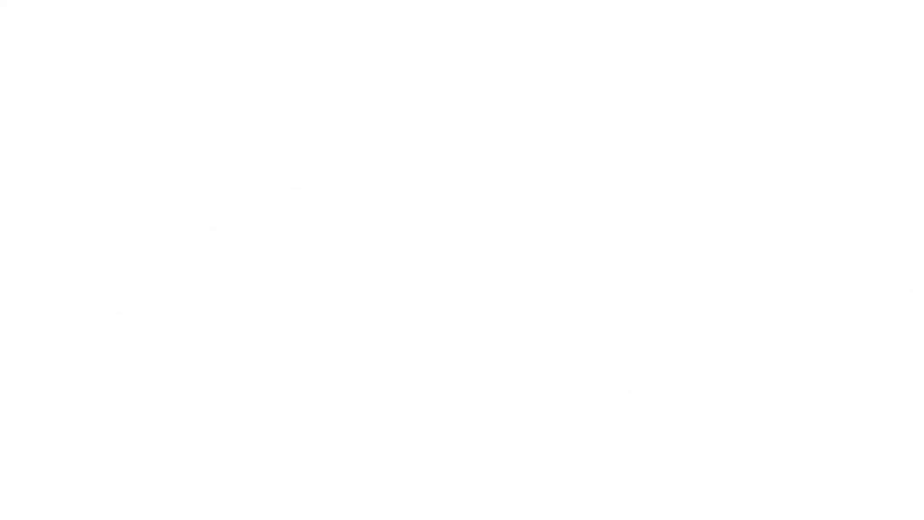